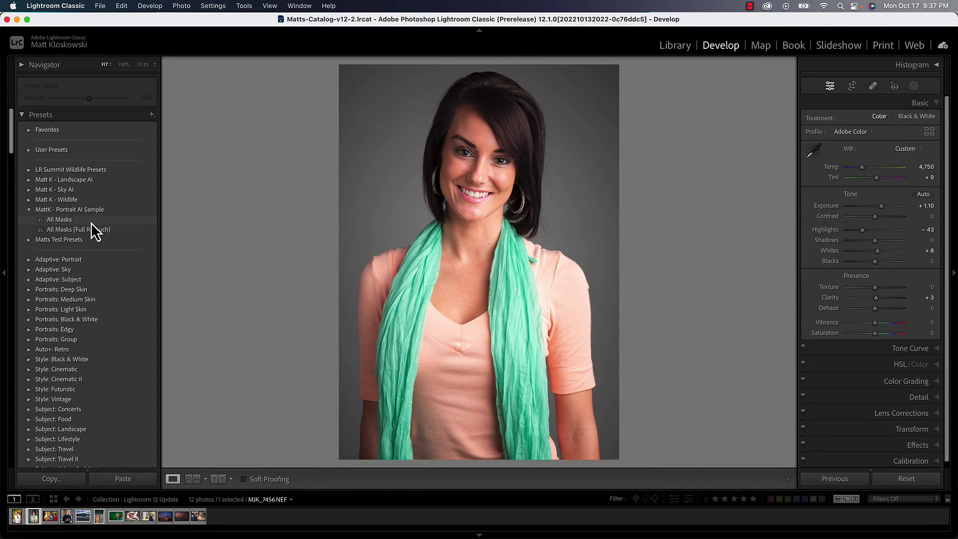
- Apply the All Masks preset to the portrait and view its masks
{"action": "left_click", "coordinate": [87, 220]}
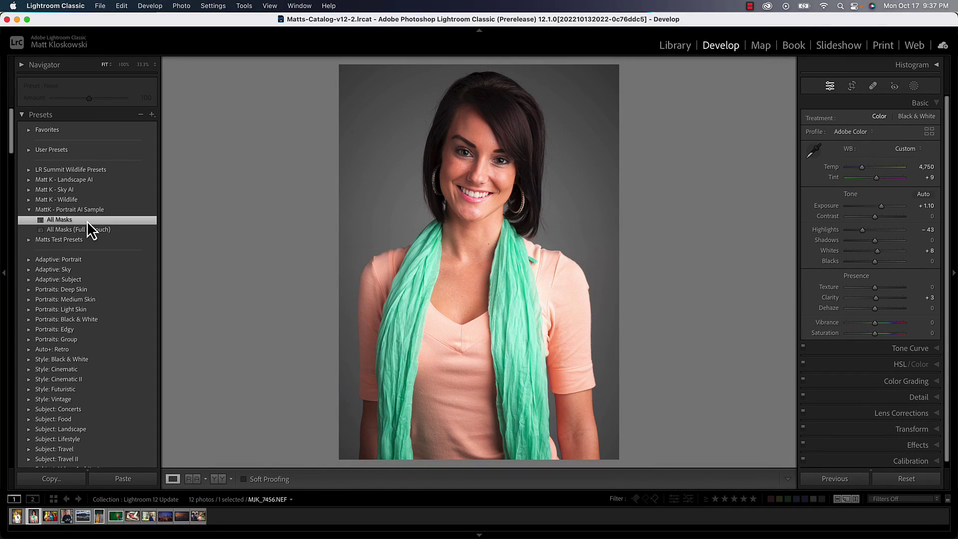
{"action": "left_click", "coordinate": [913, 85]}
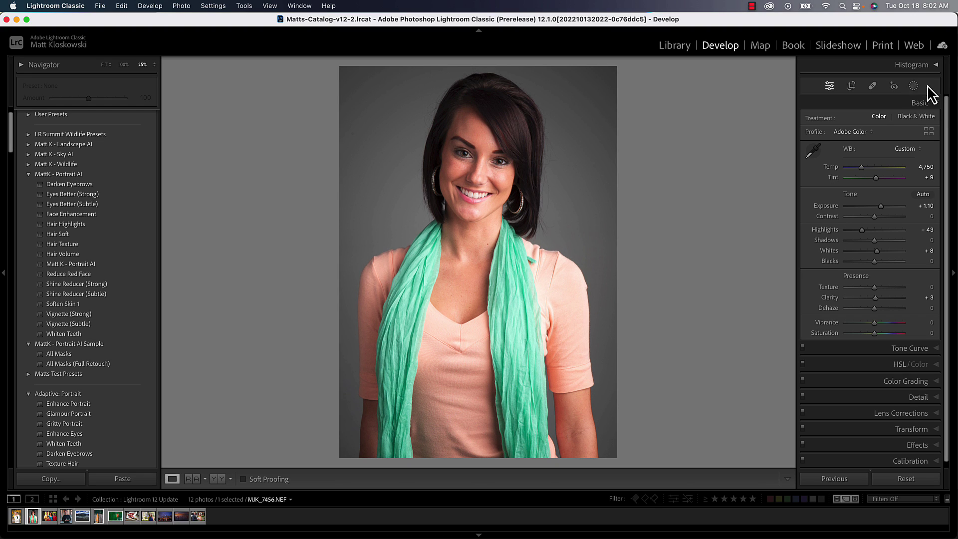
{"action": "left_click", "coordinate": [912, 87]}
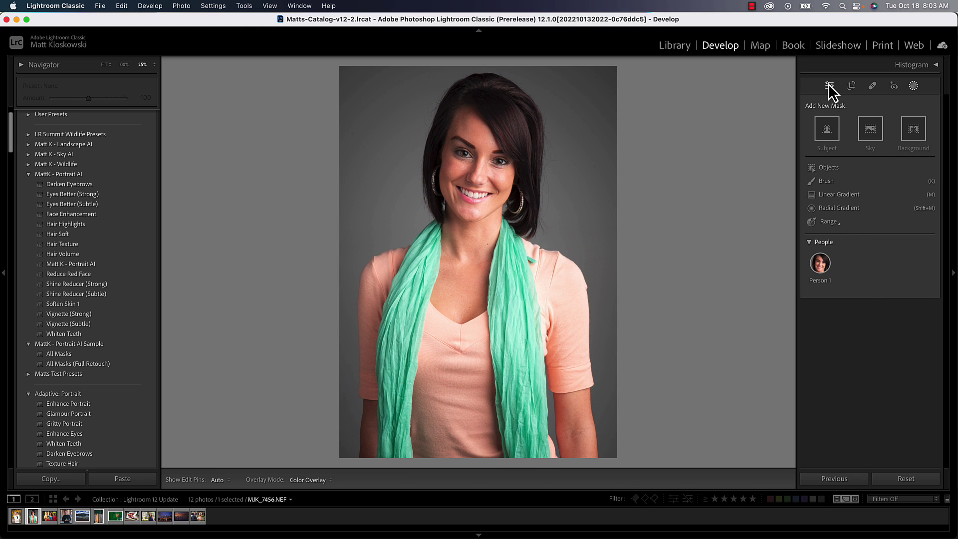
- Switch through the Basic, Masking and Crop panels, ending in Masking with Person 1 offered
{"action": "left_click", "coordinate": [829, 85]}
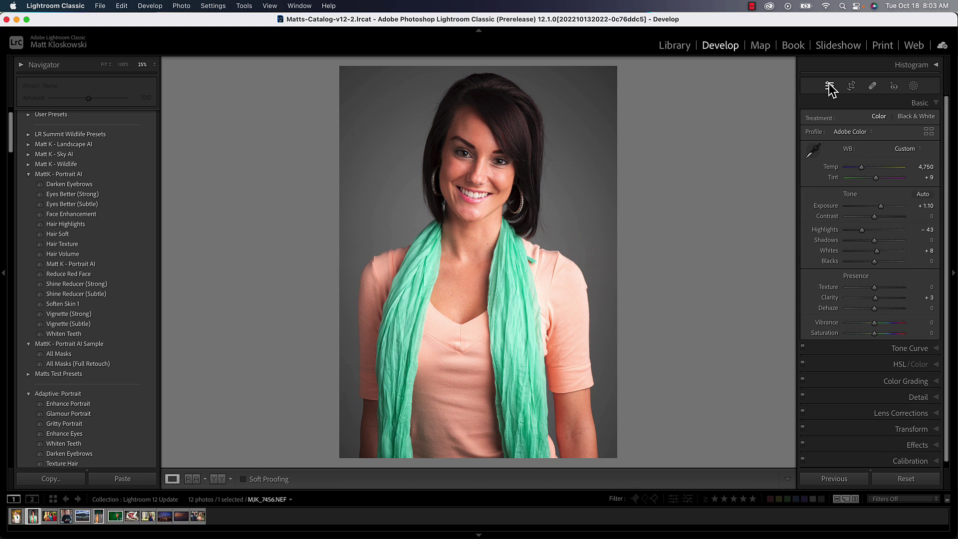
{"action": "left_click", "coordinate": [915, 89]}
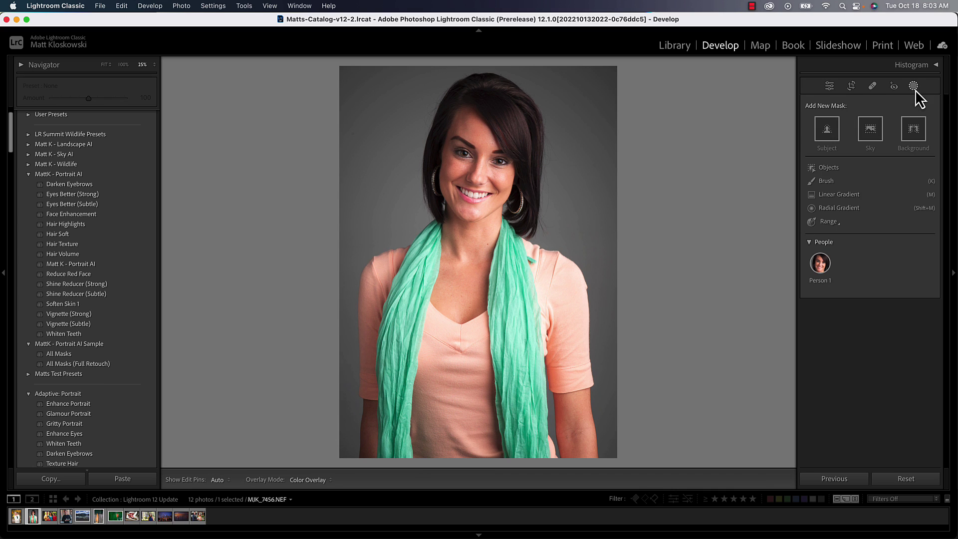
{"action": "left_click", "coordinate": [853, 86]}
{"action": "left_click", "coordinate": [829, 86]}
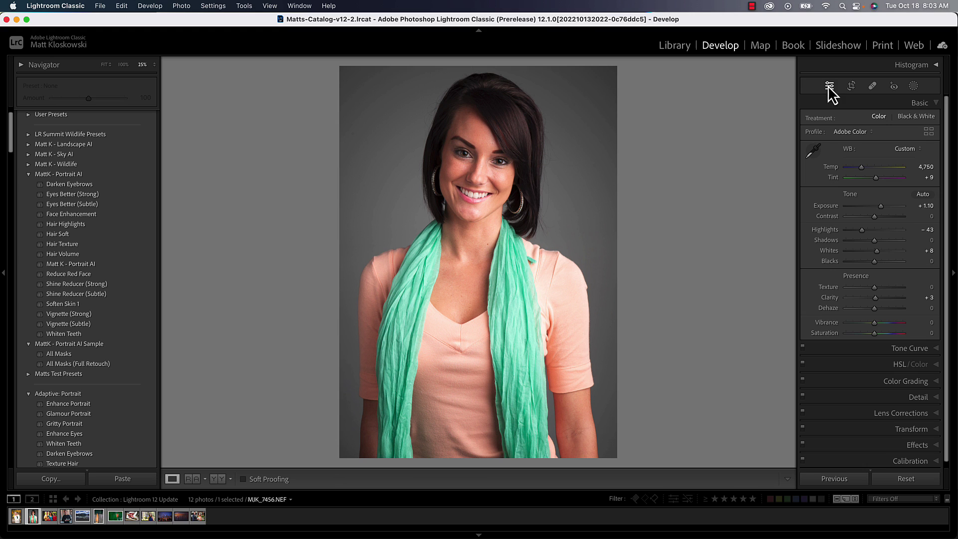
{"action": "left_click", "coordinate": [913, 86]}
{"action": "mouse_move", "coordinate": [818, 264]}
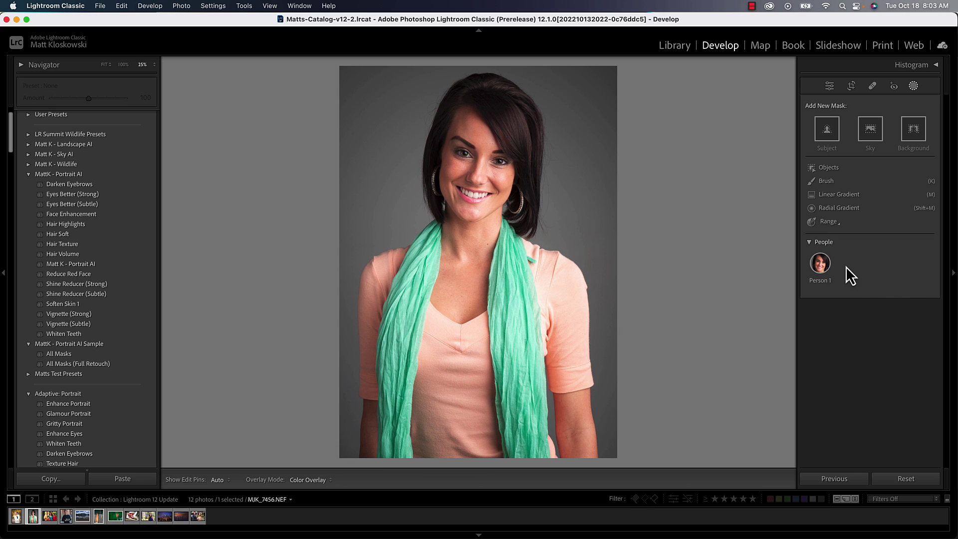
- For Person 1, tick Face Skin, Body Skin, Eyebrows, Eye Sclera, Iris and Pupil, Lips, Teeth and Hair
{"action": "left_click", "coordinate": [818, 263]}
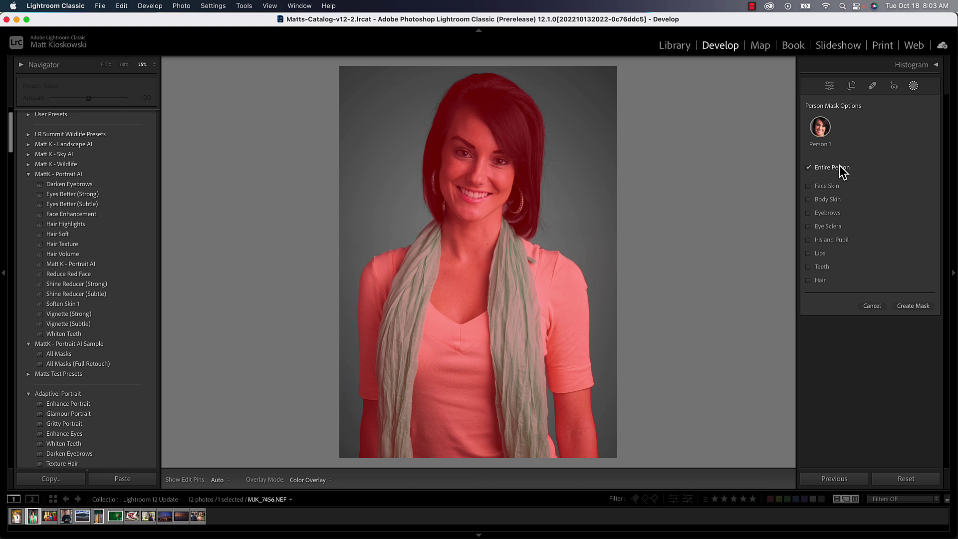
{"action": "left_click", "coordinate": [819, 187]}
{"action": "left_click", "coordinate": [821, 200]}
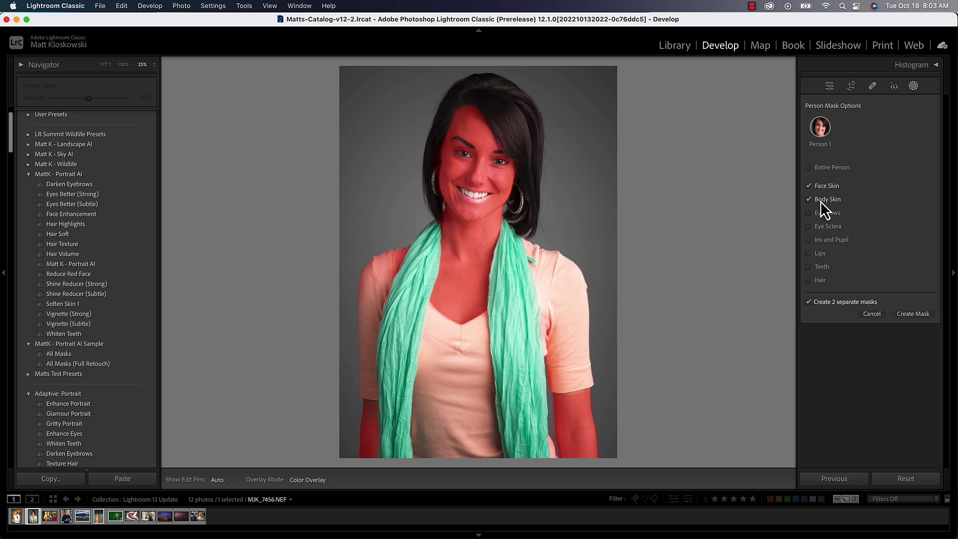
{"action": "left_click", "coordinate": [822, 213]}
{"action": "left_click", "coordinate": [820, 227]}
{"action": "left_click", "coordinate": [821, 240]}
{"action": "left_click", "coordinate": [820, 253]}
{"action": "left_click", "coordinate": [821, 267]}
{"action": "left_click", "coordinate": [820, 281]}
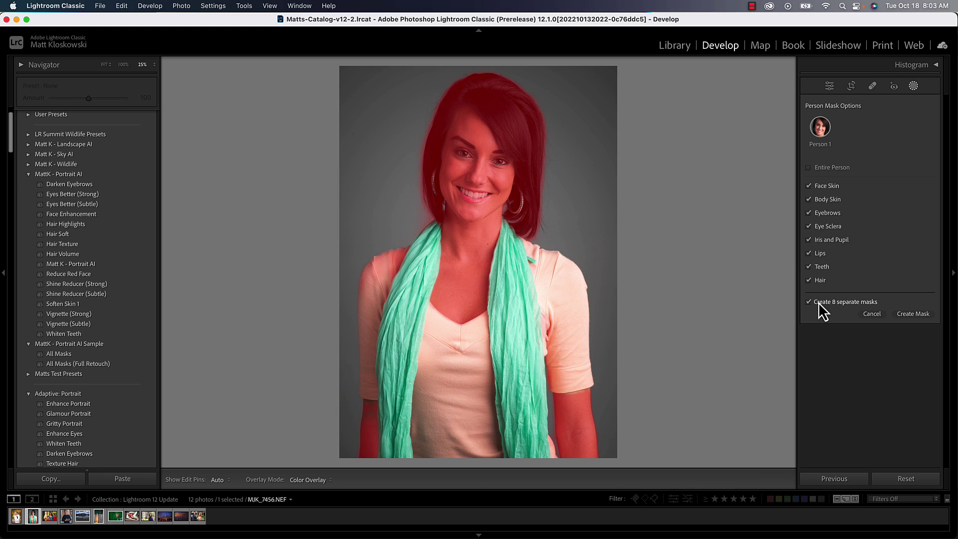
- Create the eight Person 1 masks, then inspect the Body Skin and Face Skin masks
{"action": "left_click", "coordinate": [911, 314]}
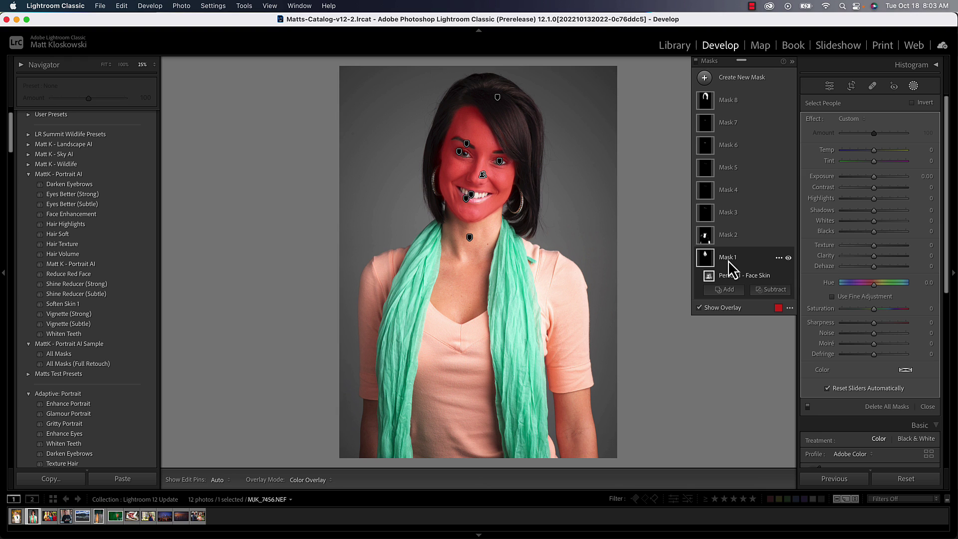
{"action": "left_click", "coordinate": [706, 241]}
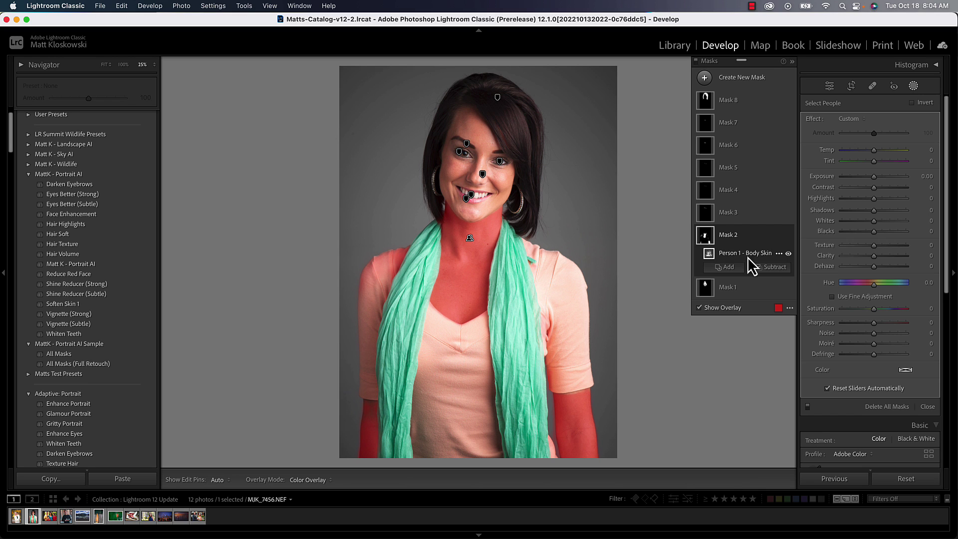
{"action": "left_click", "coordinate": [748, 287]}
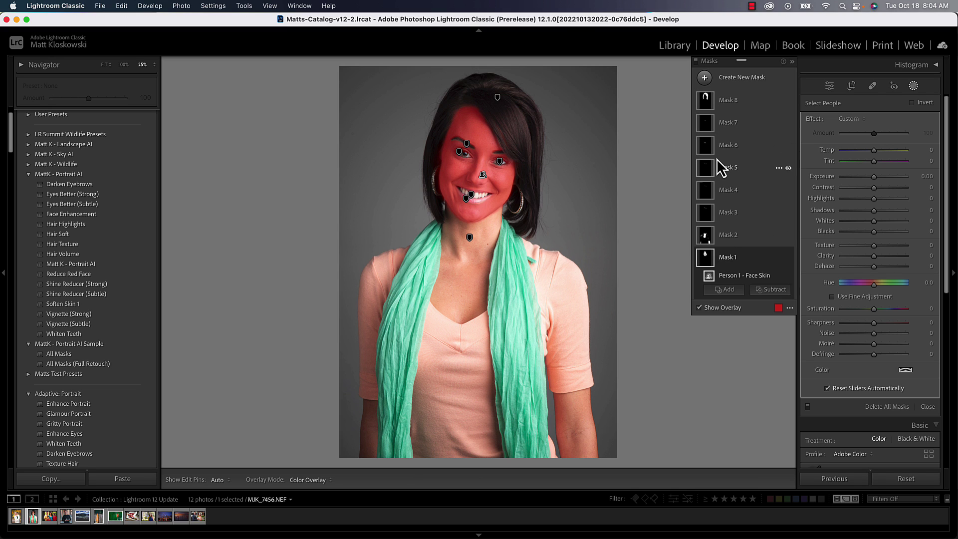
- Delete all existing masks and apply the All Masks preset's named feature masks
{"action": "left_click", "coordinate": [878, 406]}
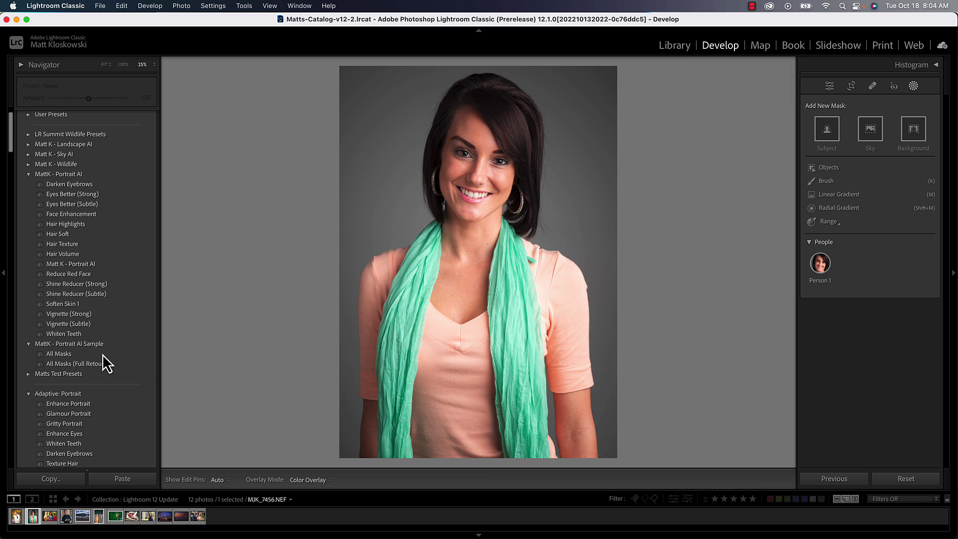
{"action": "left_click", "coordinate": [76, 354]}
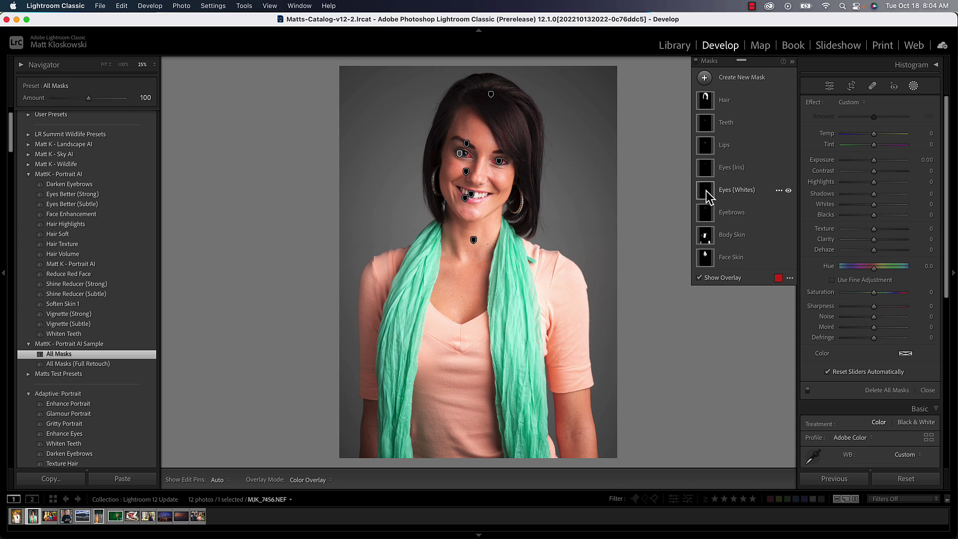
- Nudge the Teeth mask's Exposure up slightly, leaving the overlay display unchanged
{"action": "left_click", "coordinate": [707, 125]}
{"action": "left_click_drag", "start_coordinate": [874, 176], "coordinate": [876, 176]}
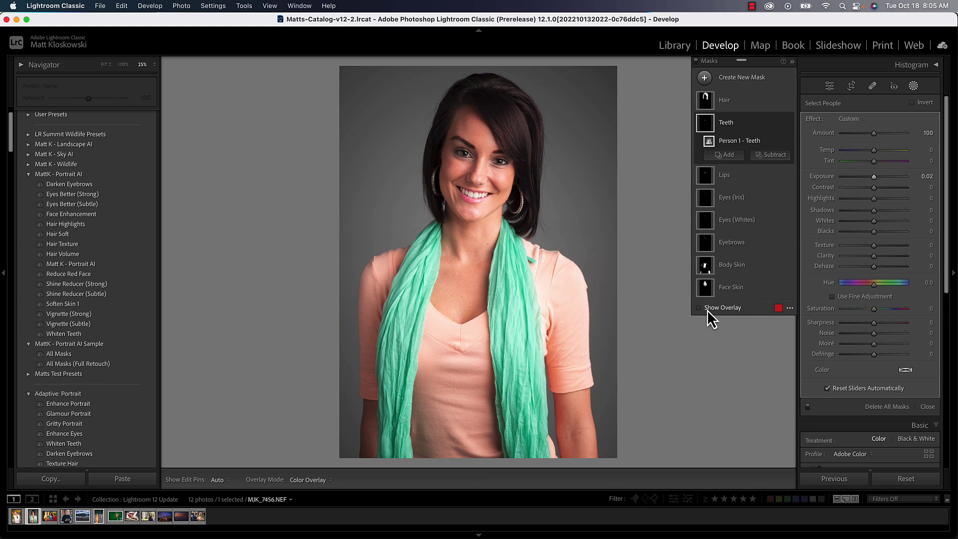
{"action": "left_click", "coordinate": [789, 308]}
{"action": "left_click", "coordinate": [762, 309]}
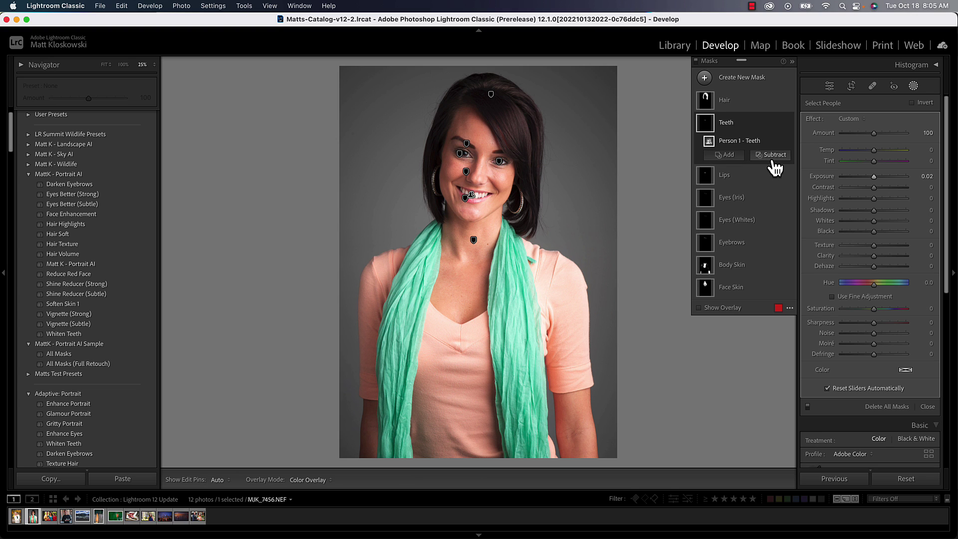
- Dismiss the Teeth component options and cancel renaming, keeping the Hair mask's name
{"action": "left_click", "coordinate": [778, 142]}
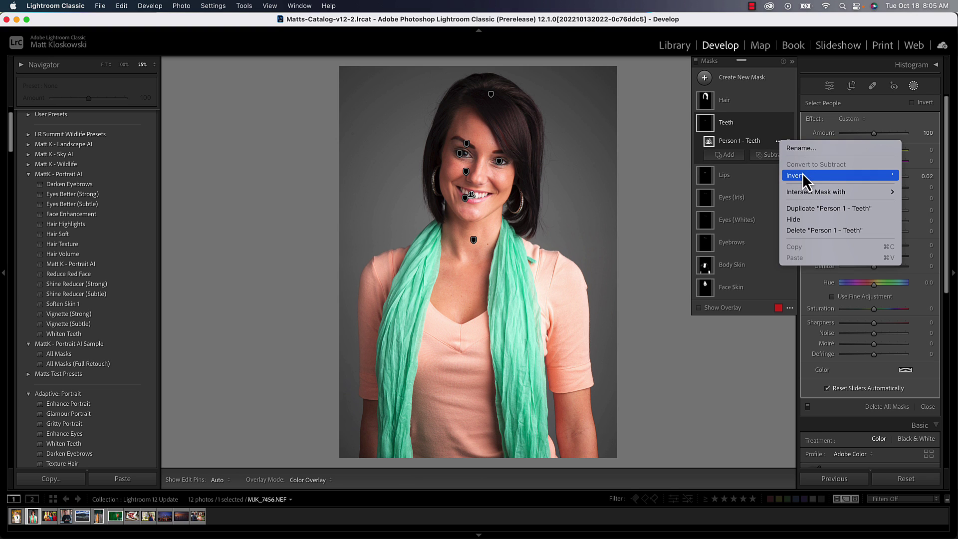
{"action": "left_click", "coordinate": [763, 103]}
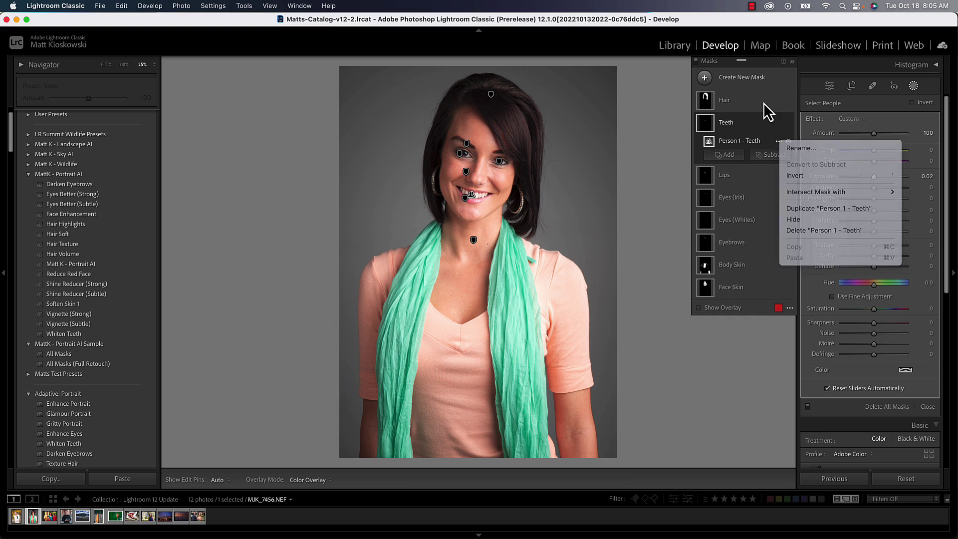
{"action": "double_click", "coordinate": [723, 100]}
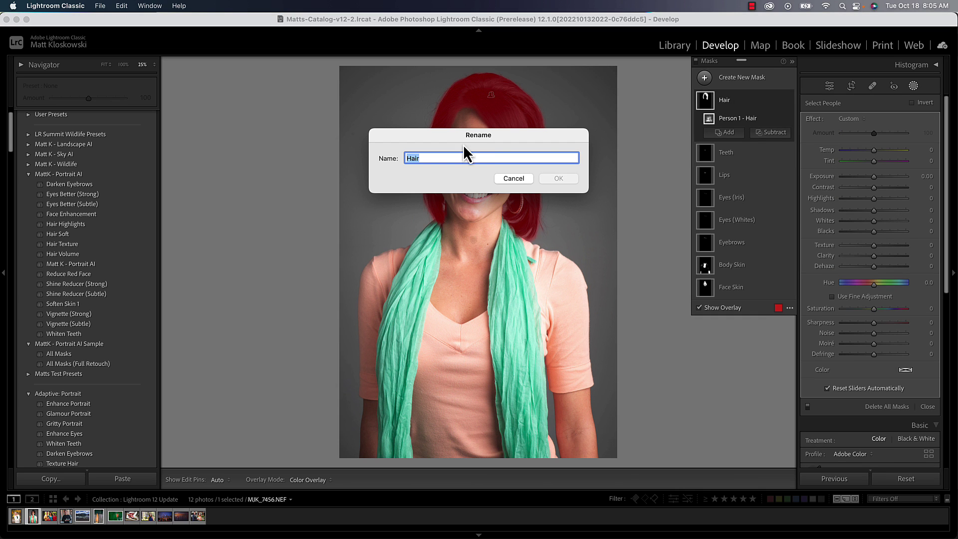
{"action": "left_click", "coordinate": [517, 178]}
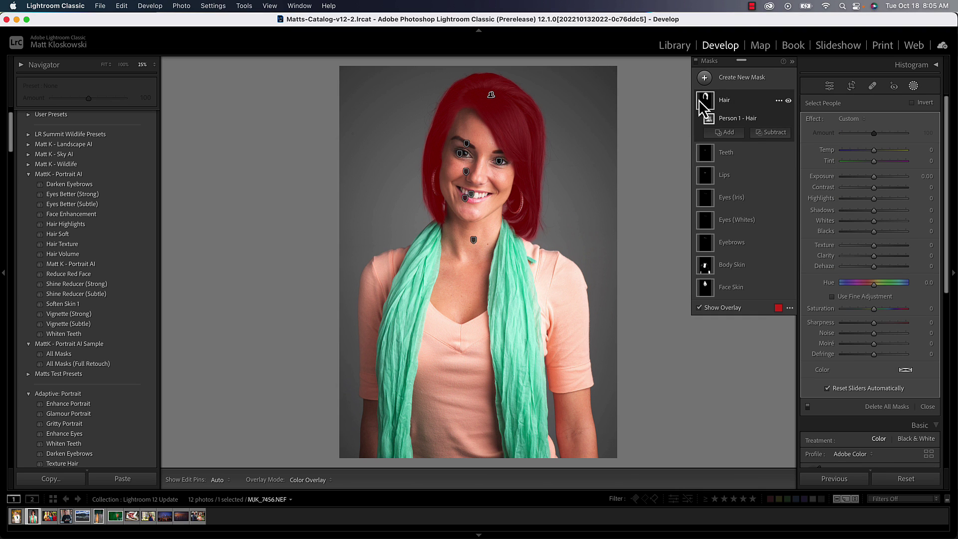
{"action": "left_click", "coordinate": [695, 61]}
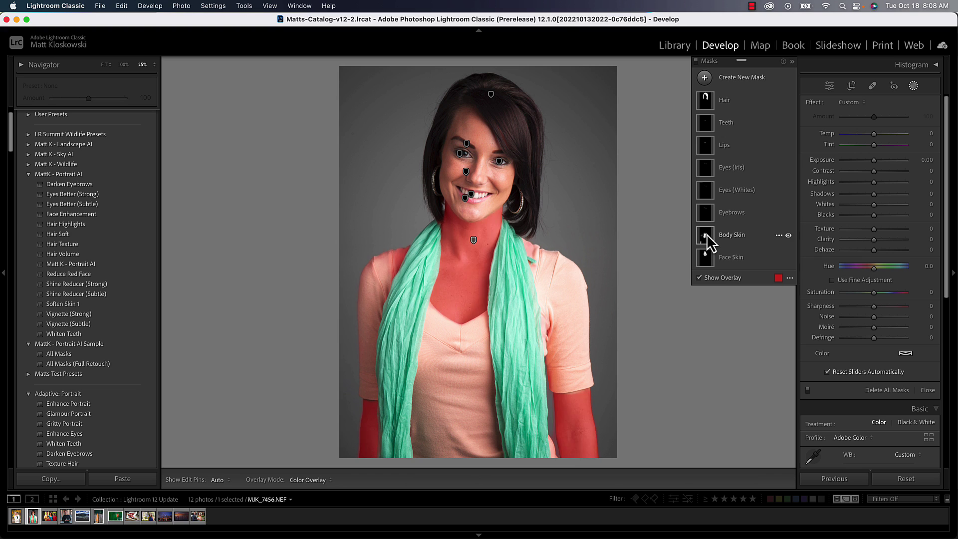
- Set the Face Skin mask's Texture to -18 and Clarity to -15
{"action": "left_click", "coordinate": [717, 260]}
{"action": "left_click", "coordinate": [699, 259]}
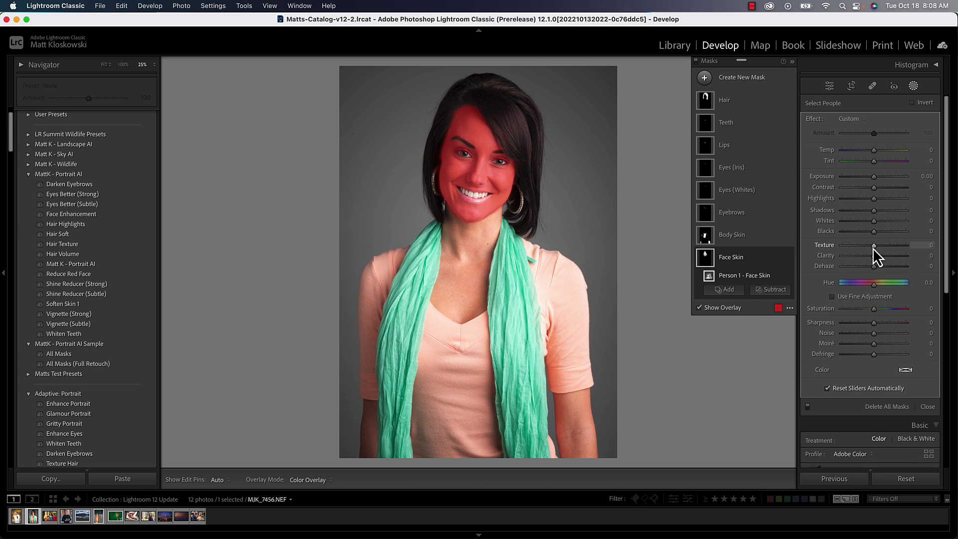
{"action": "left_click_drag", "start_coordinate": [873, 247], "coordinate": [870, 255]}
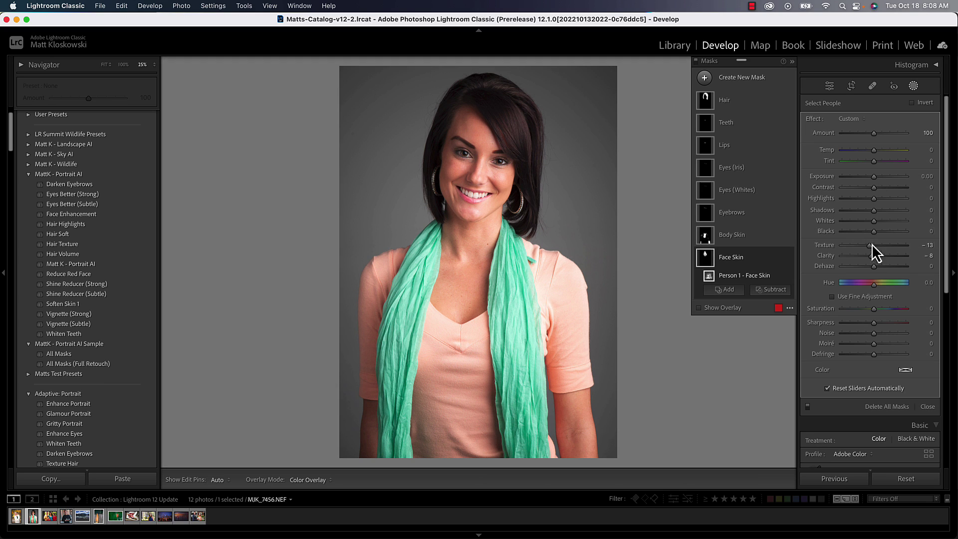
{"action": "left_click_drag", "start_coordinate": [871, 256], "coordinate": [869, 246]}
- On the Body Skin mask, lower Texture to -21 and Clarity to -18
{"action": "left_click", "coordinate": [723, 235]}
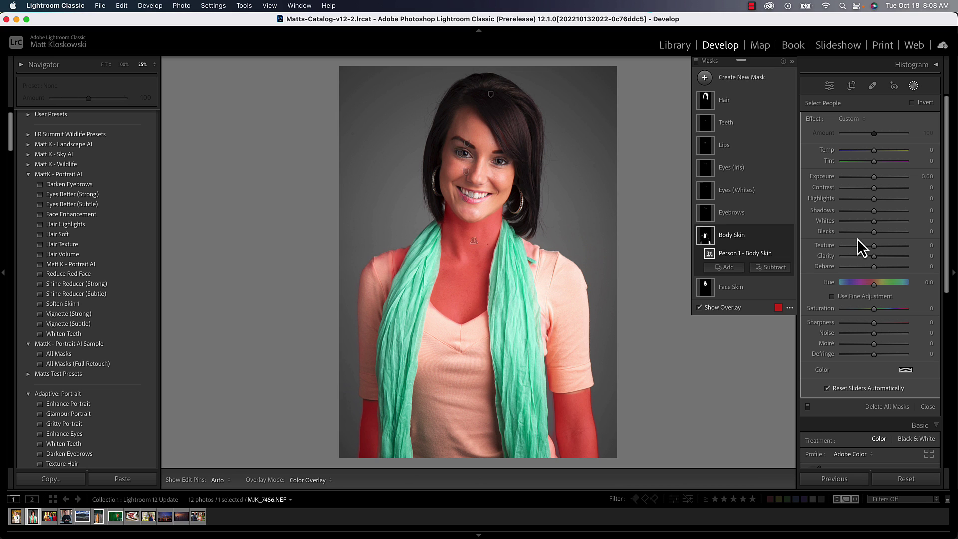
{"action": "left_click_drag", "start_coordinate": [871, 245], "coordinate": [865, 259]}
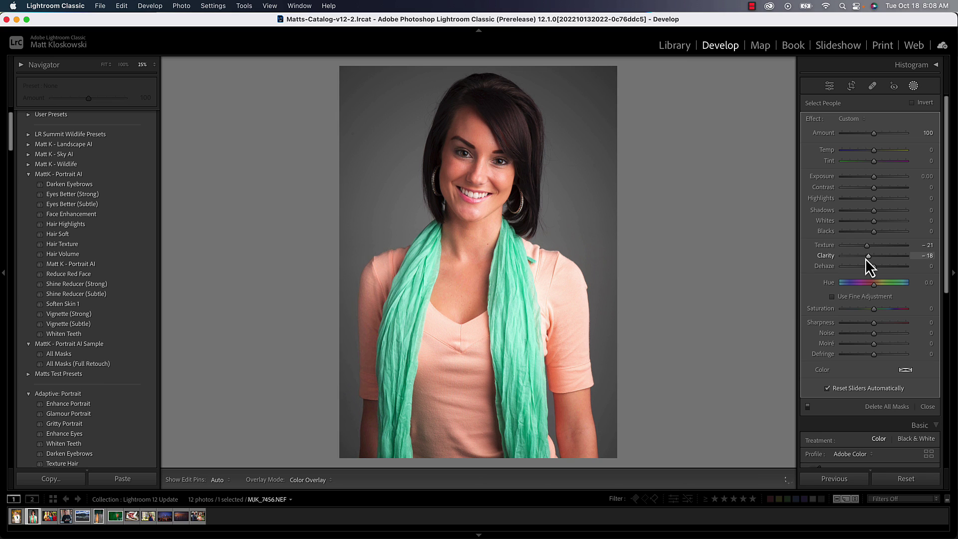
- Set the Eyebrows mask Exposure to -0.01, then zoom in and center the woman's face
{"action": "left_click", "coordinate": [743, 212]}
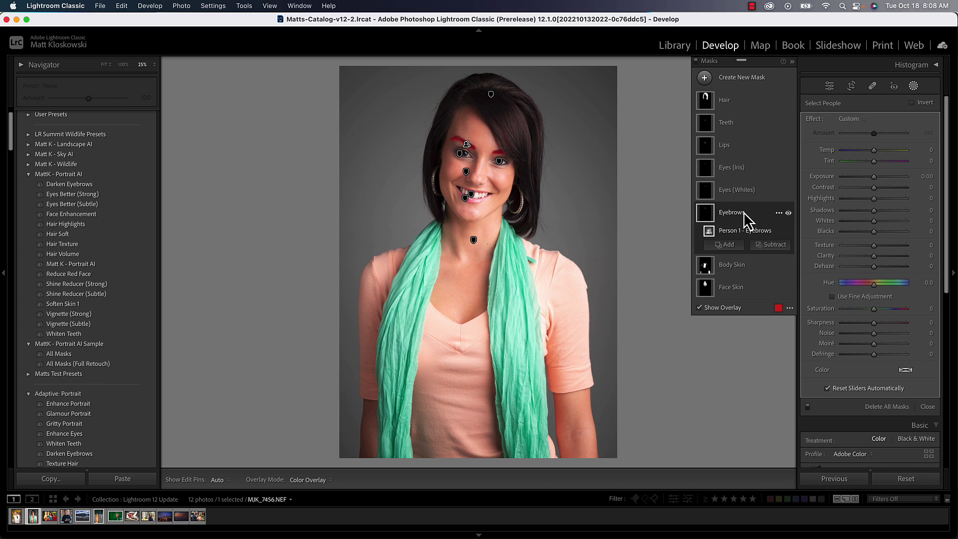
{"action": "left_click_drag", "start_coordinate": [875, 178], "coordinate": [873, 177]}
{"action": "key", "text": "super+equal"}
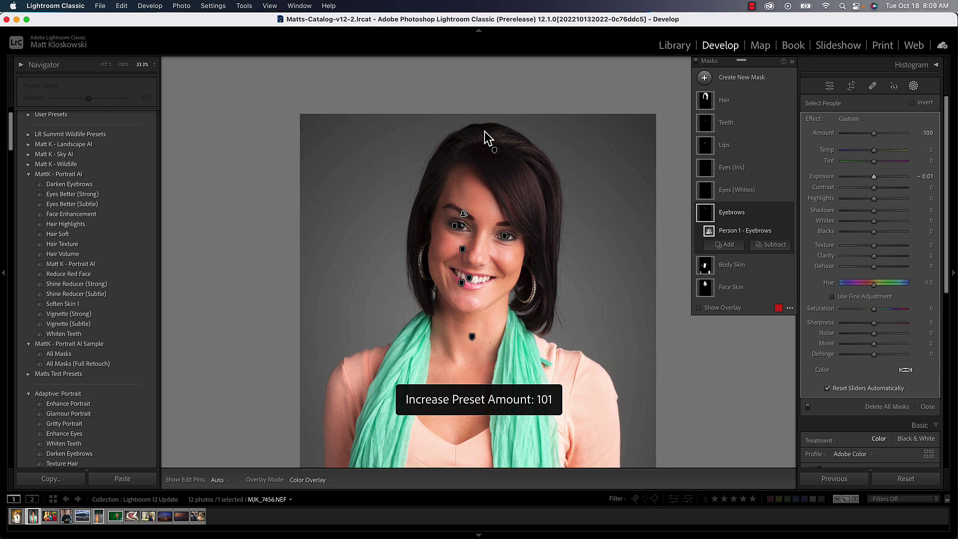
{"action": "key", "text": "super+equal"}
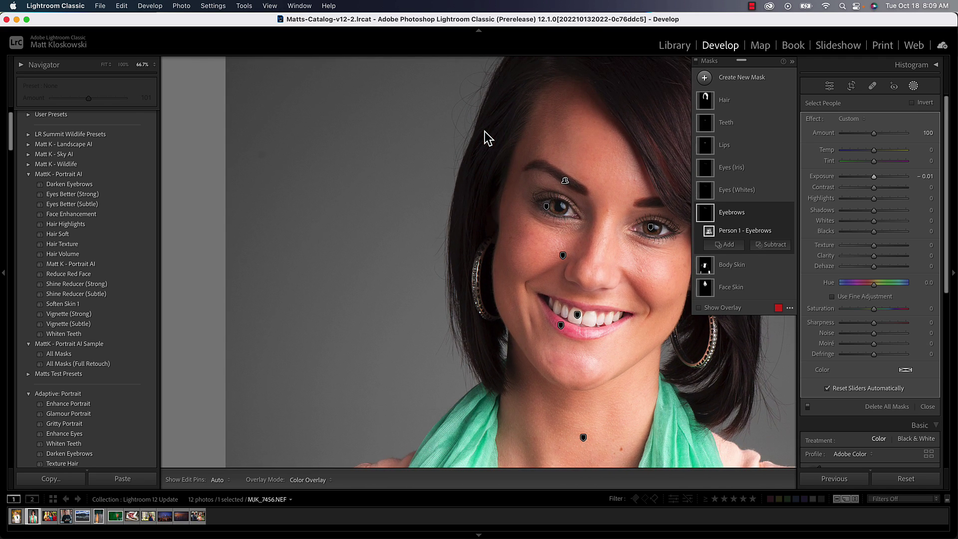
{"action": "left_click_drag", "start_coordinate": [578, 146], "coordinate": [448, 148]}
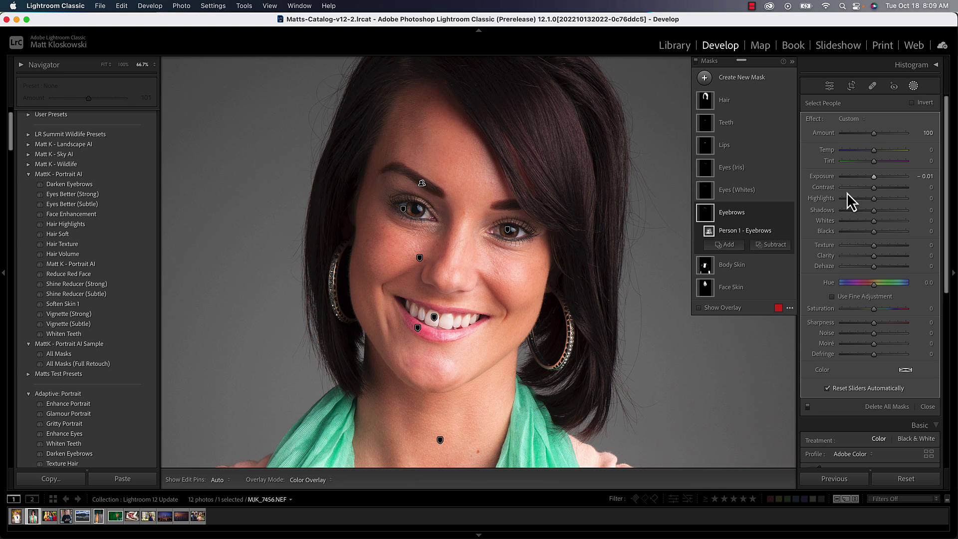
- Raise the Eyes (Whites) mask's Exposure to 1.04 and toggle it off and on to compare
{"action": "left_click", "coordinate": [752, 185]}
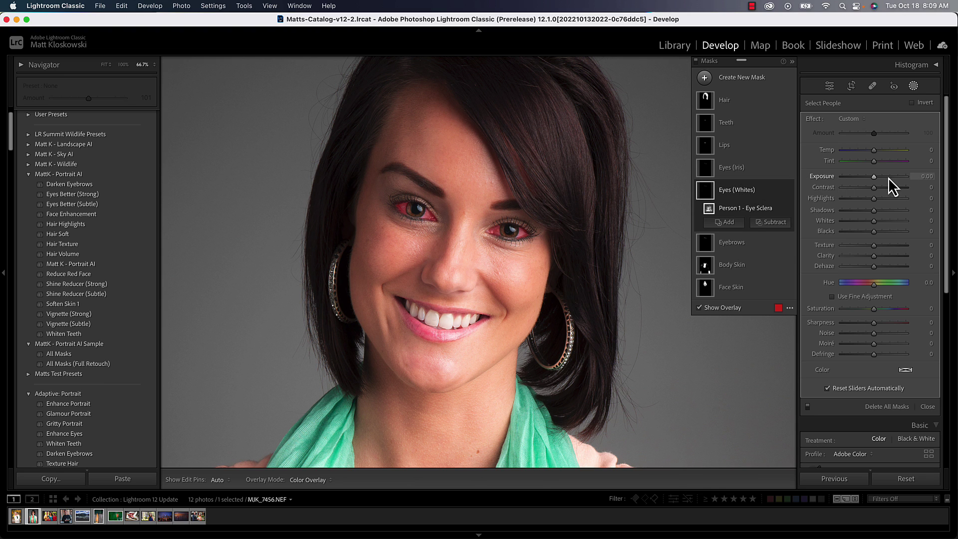
{"action": "left_click_drag", "start_coordinate": [876, 178], "coordinate": [884, 178]}
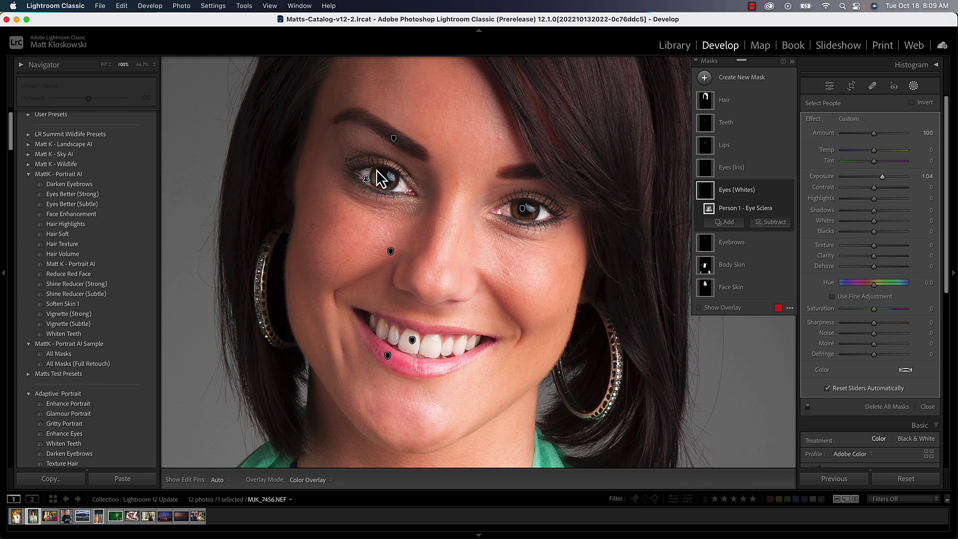
{"action": "left_click", "coordinate": [788, 190]}
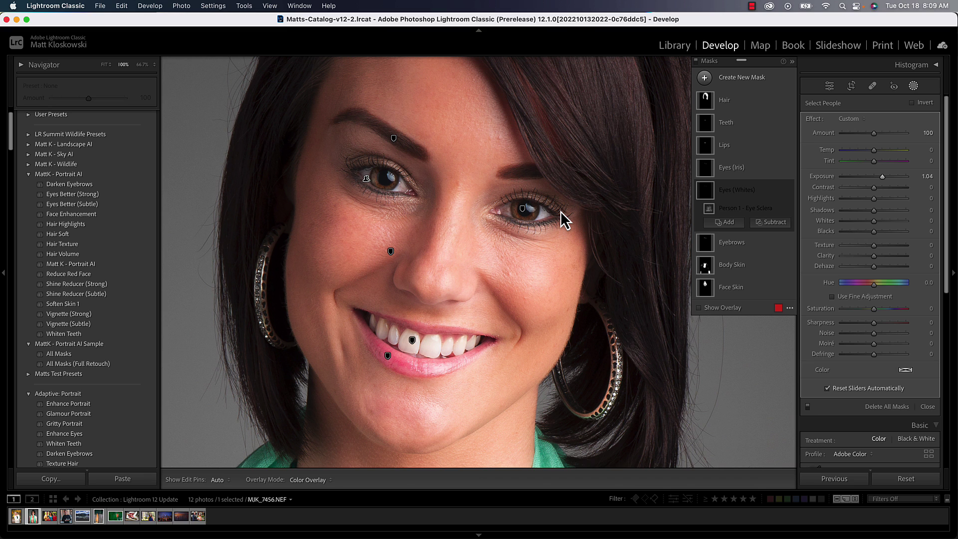
{"action": "left_click", "coordinate": [789, 190]}
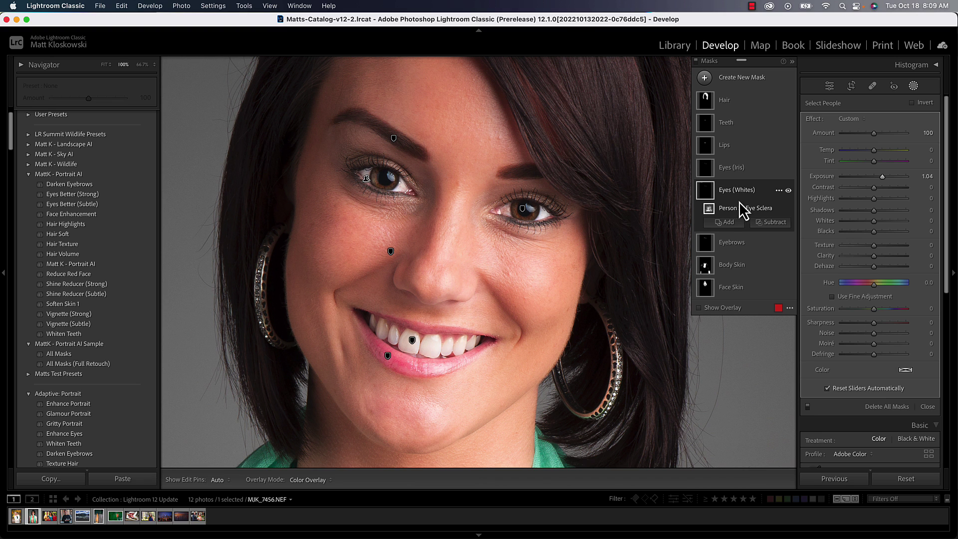
- Add a Subtract brush to the Eyes (Whites) mask and lower its Exposure to 0.53
{"action": "left_click", "coordinate": [764, 222]}
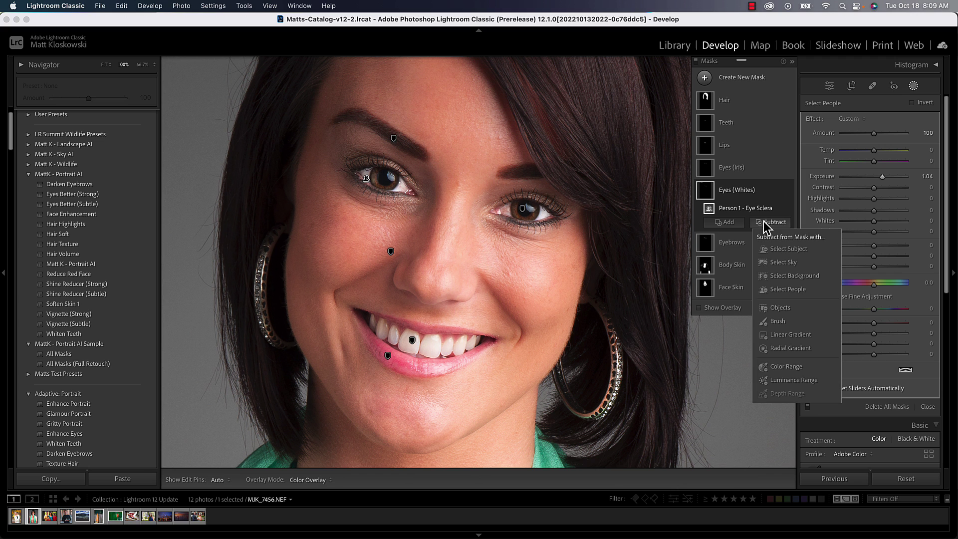
{"action": "left_click", "coordinate": [773, 321]}
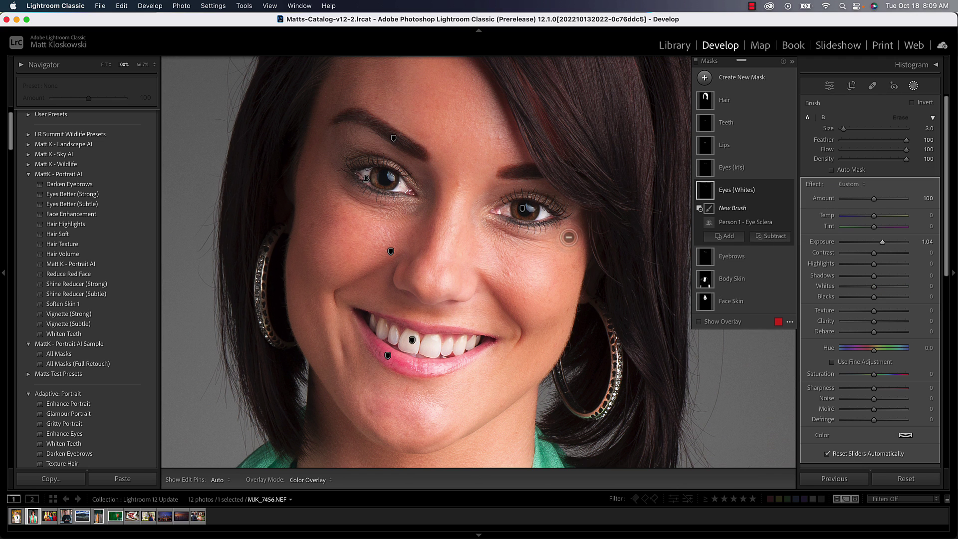
{"action": "key", "text": "h"}
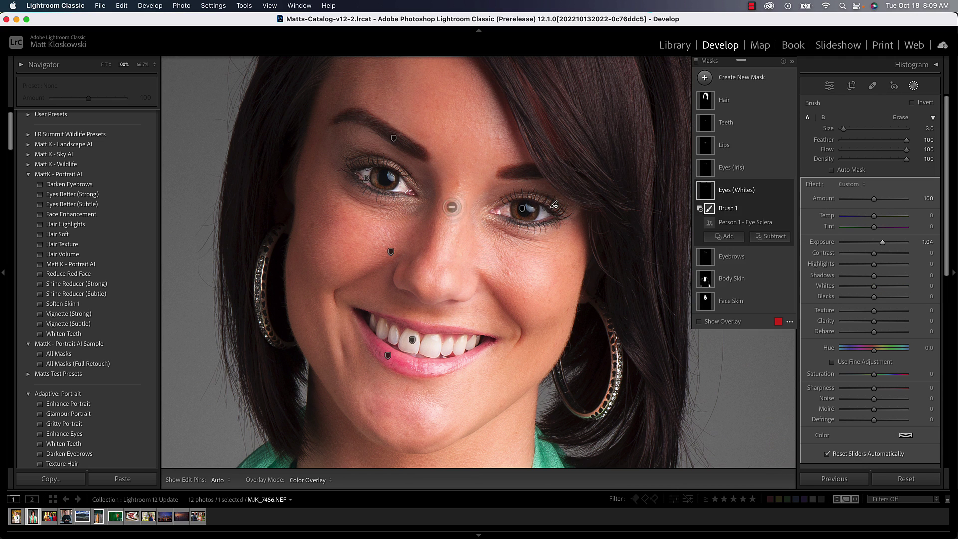
{"action": "key", "text": "h"}
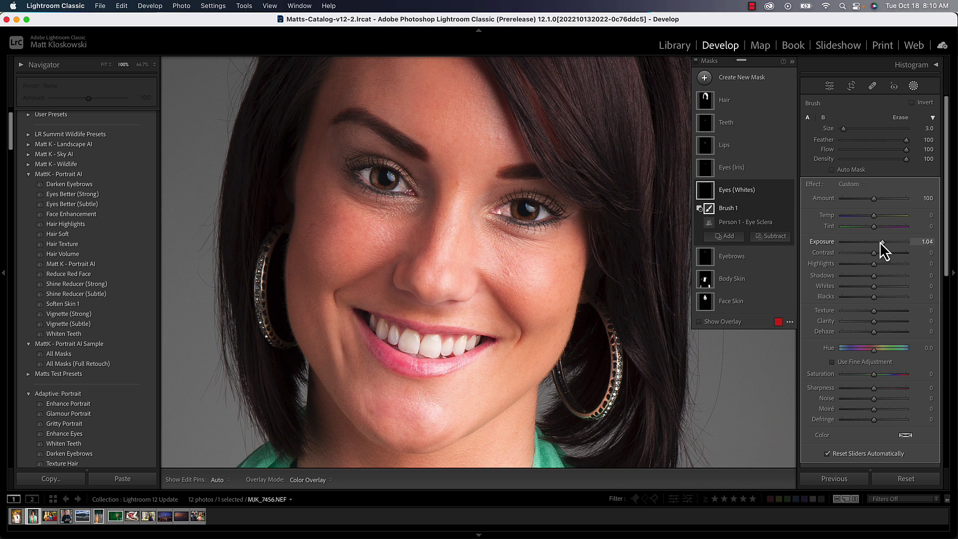
{"action": "left_click_drag", "start_coordinate": [879, 242], "coordinate": [876, 242]}
{"action": "left_click", "coordinate": [727, 194]}
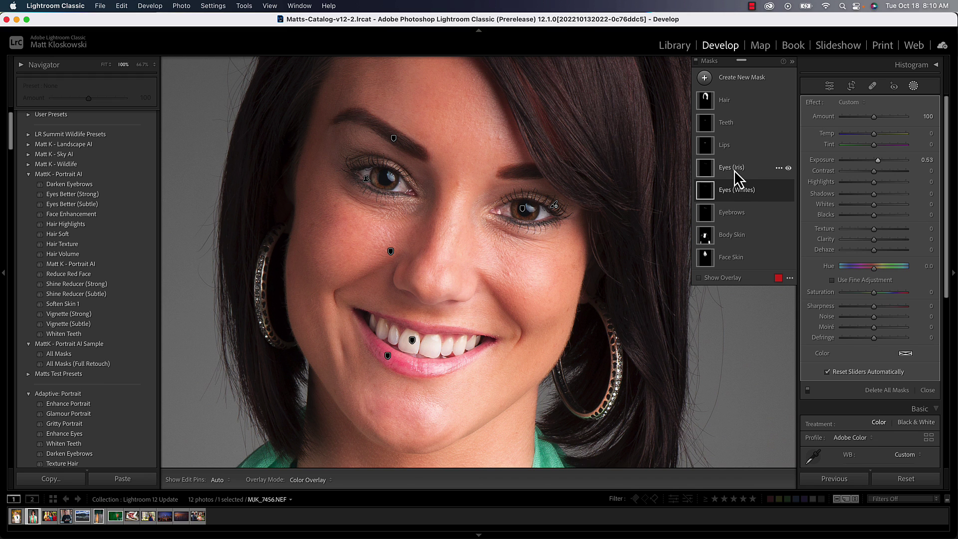
- Set the Eyes (Iris) mask to Highlights 72, Whites 23, Texture 29 and Sharpness 29
{"action": "left_click", "coordinate": [734, 169]}
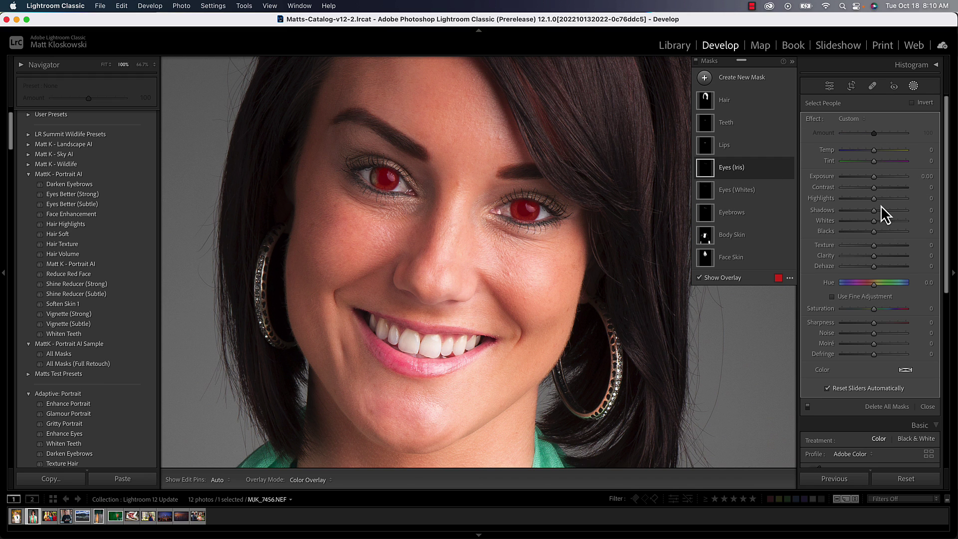
{"action": "left_click_drag", "start_coordinate": [879, 203], "coordinate": [898, 245]}
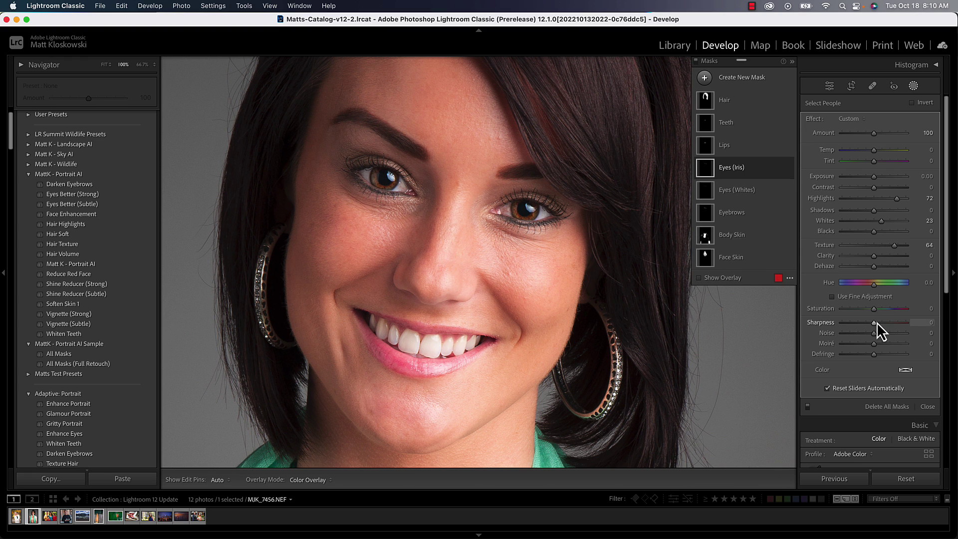
{"action": "mouse_move", "coordinate": [876, 322]}
{"action": "left_mouse_down"}
{"action": "mouse_move", "coordinate": [896, 322]}
{"action": "mouse_move", "coordinate": [883, 322]}
{"action": "left_mouse_up"}
{"action": "left_click_drag", "start_coordinate": [891, 246], "coordinate": [884, 247]}
- Add a little saturation on the Lips mask and reset Teeth exposure, setting Teeth Saturation to -11
{"action": "left_click", "coordinate": [742, 148]}
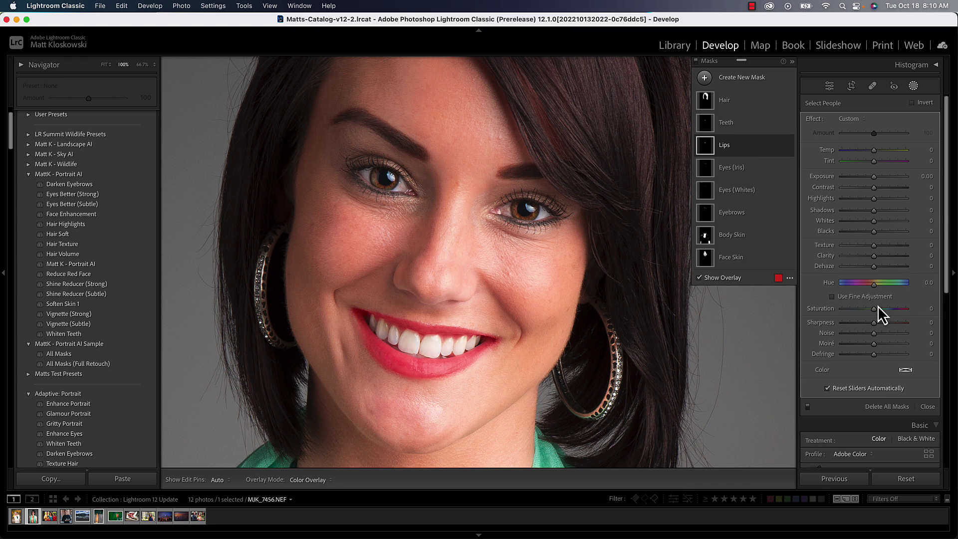
{"action": "left_click_drag", "start_coordinate": [878, 307], "coordinate": [878, 305]}
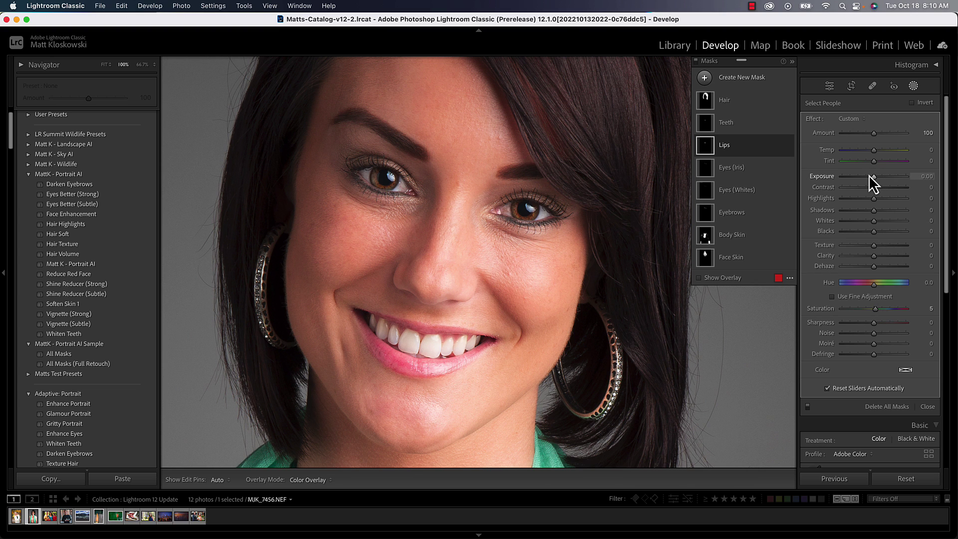
{"action": "left_click", "coordinate": [739, 119]}
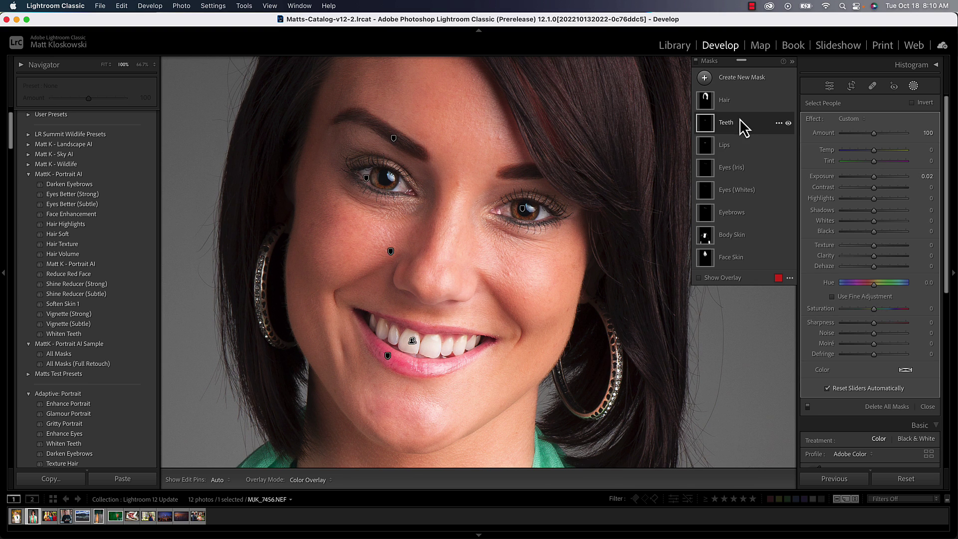
{"action": "left_click_drag", "start_coordinate": [875, 178], "coordinate": [876, 176]}
{"action": "double_click", "coordinate": [874, 176]}
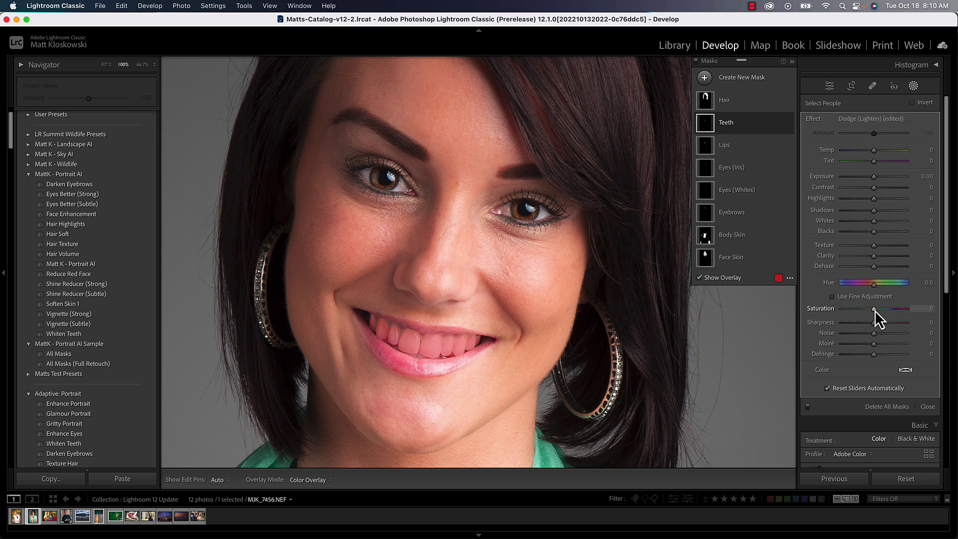
{"action": "mouse_move", "coordinate": [876, 310]}
{"action": "left_mouse_down"}
{"action": "mouse_move", "coordinate": [834, 309]}
{"action": "mouse_move", "coordinate": [871, 311]}
{"action": "left_mouse_up"}
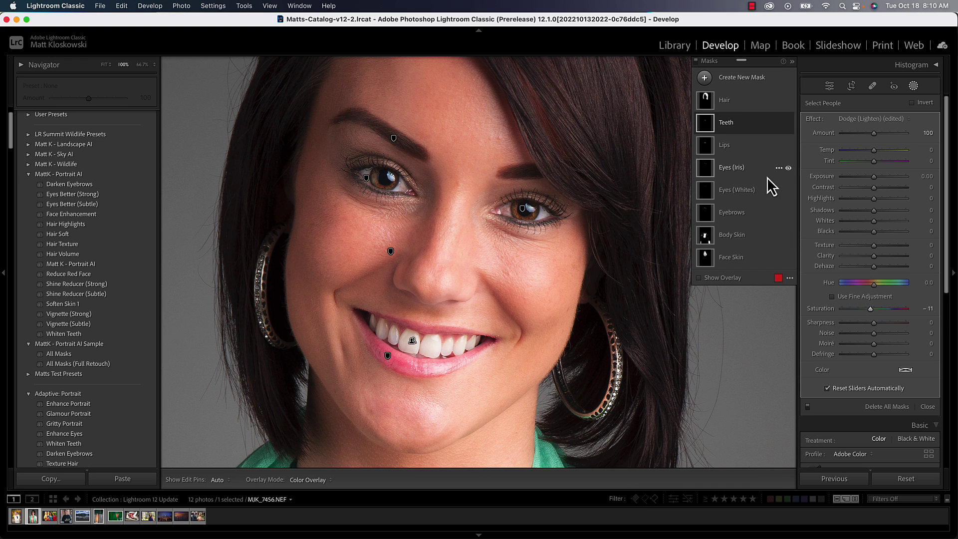
{"action": "left_click", "coordinate": [718, 101]}
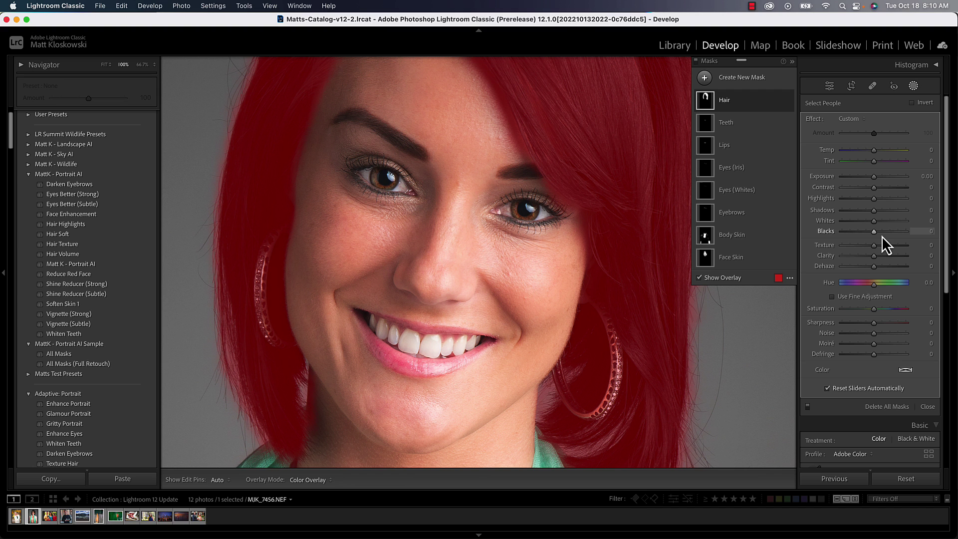
- Set the woman's Hair mask sliders to Whites 64, Blacks -13, Texture -20 and Clarity -15
{"action": "left_click_drag", "start_coordinate": [875, 222], "coordinate": [884, 247]}
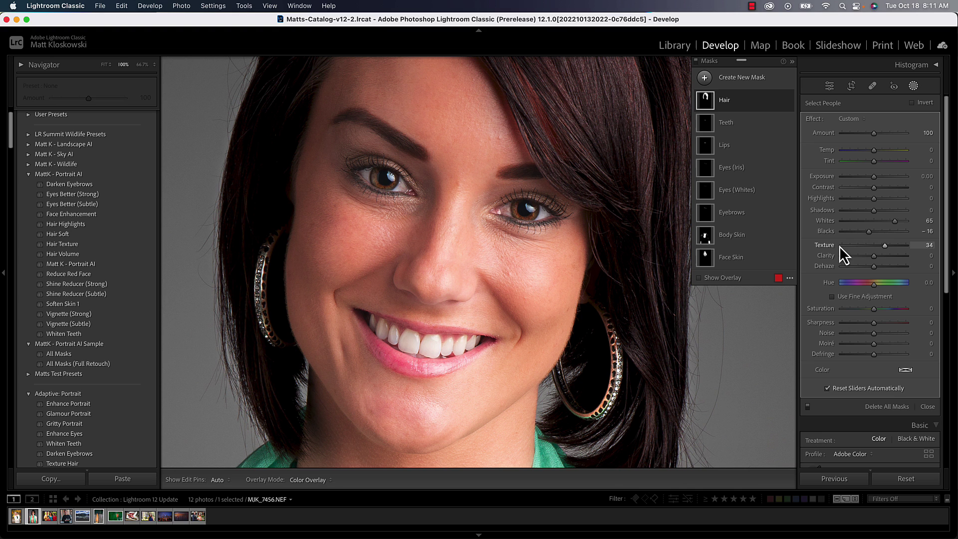
{"action": "left_click_drag", "start_coordinate": [883, 245], "coordinate": [891, 220]}
- Close masking and open _DSC1661.ARW, zoomed out and panned so both faces show
{"action": "left_click", "coordinate": [830, 86]}
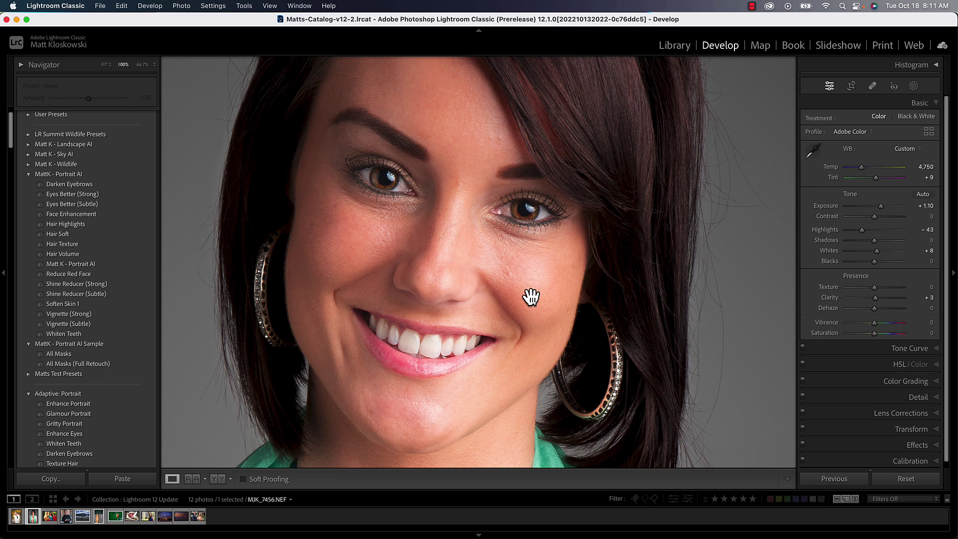
{"action": "left_click", "coordinate": [199, 518]}
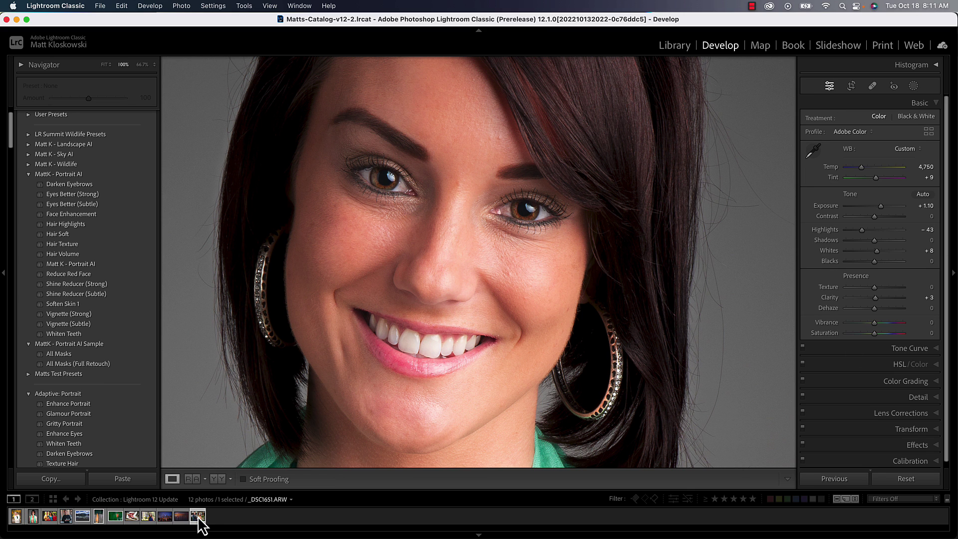
{"action": "key", "text": "super+minus"}
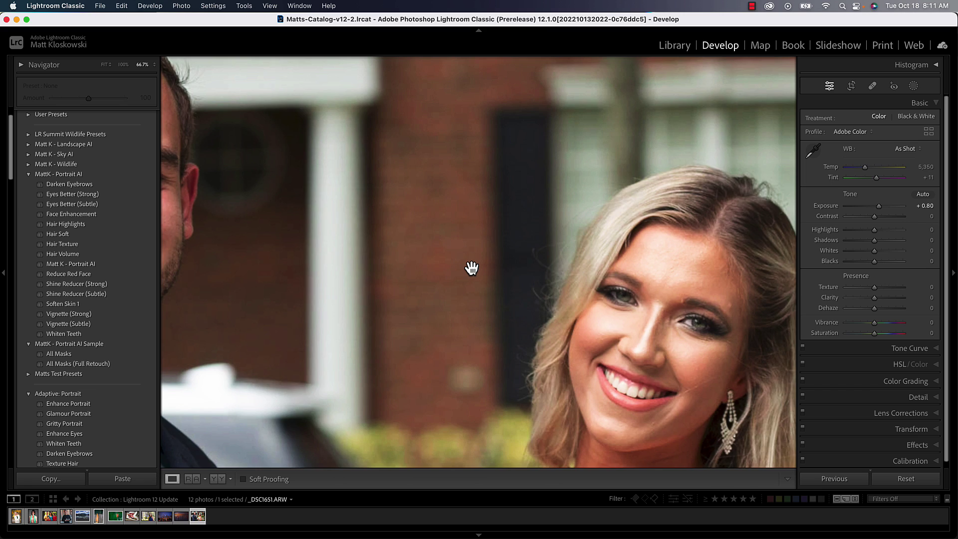
{"action": "left_click_drag", "start_coordinate": [400, 275], "coordinate": [481, 248]}
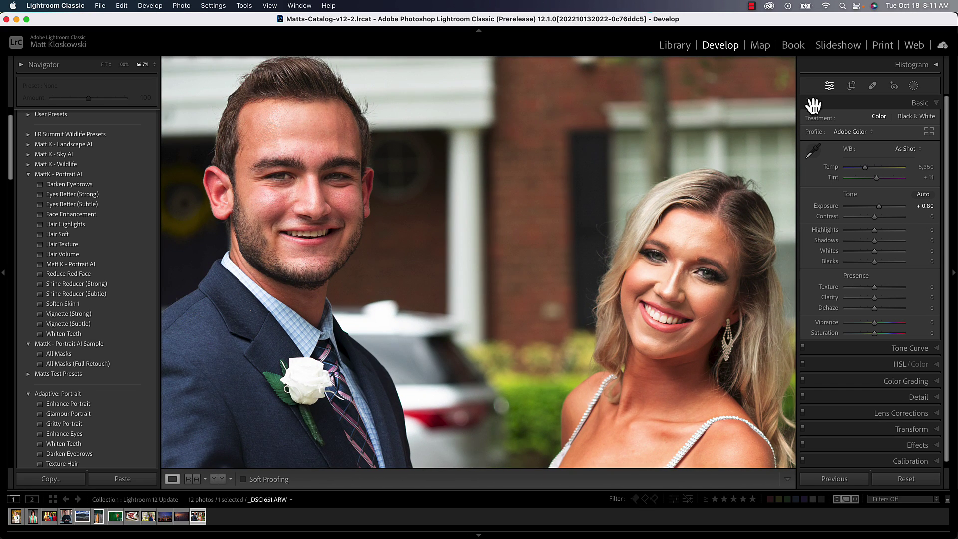
- Clear the couple photo's masks, then apply the Eyes Better (Subtle) and Reduce Red Face presets
{"action": "left_click", "coordinate": [913, 86]}
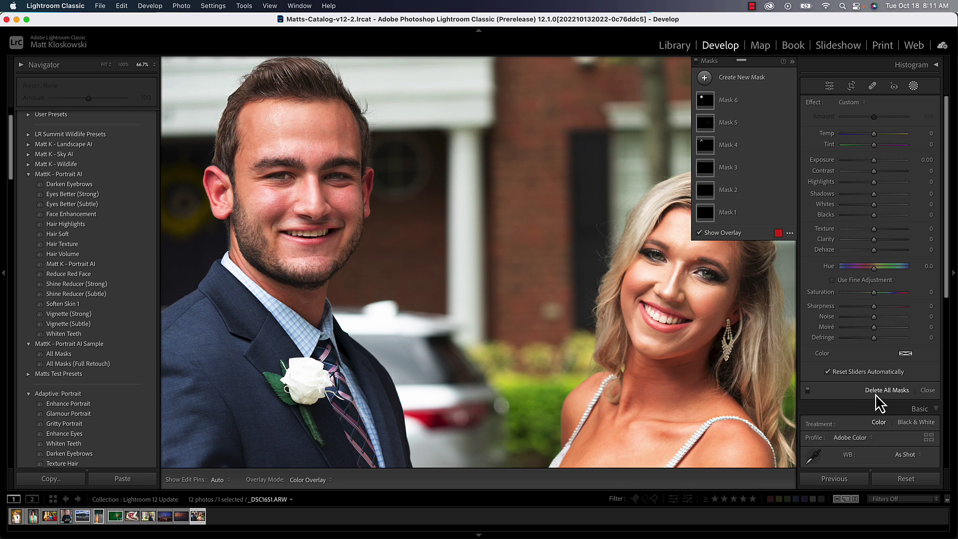
{"action": "left_click", "coordinate": [878, 389]}
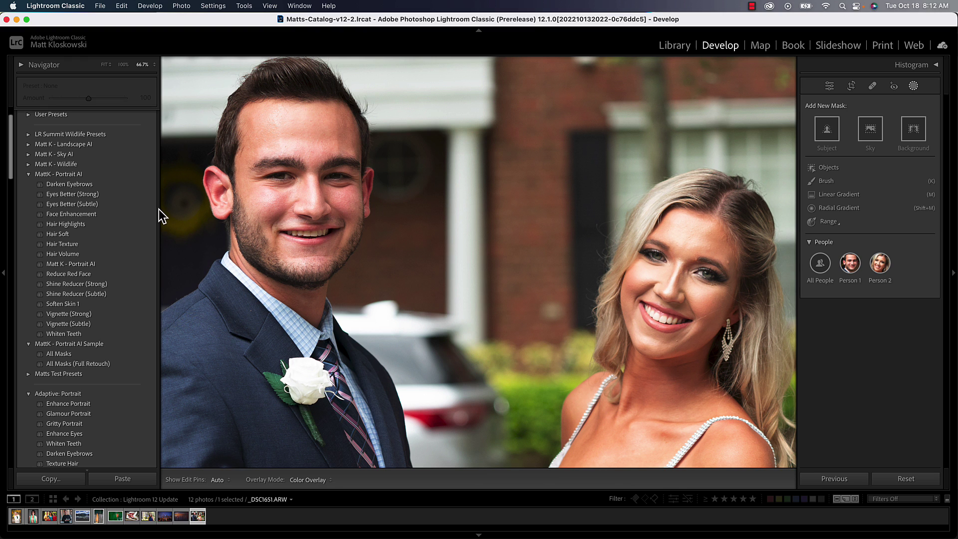
{"action": "left_click", "coordinate": [83, 204]}
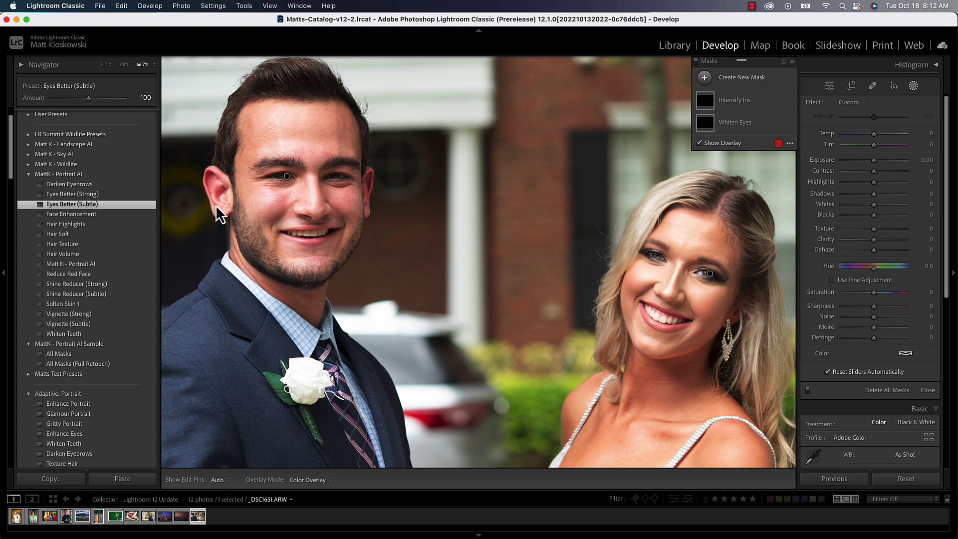
{"action": "left_click", "coordinate": [100, 274]}
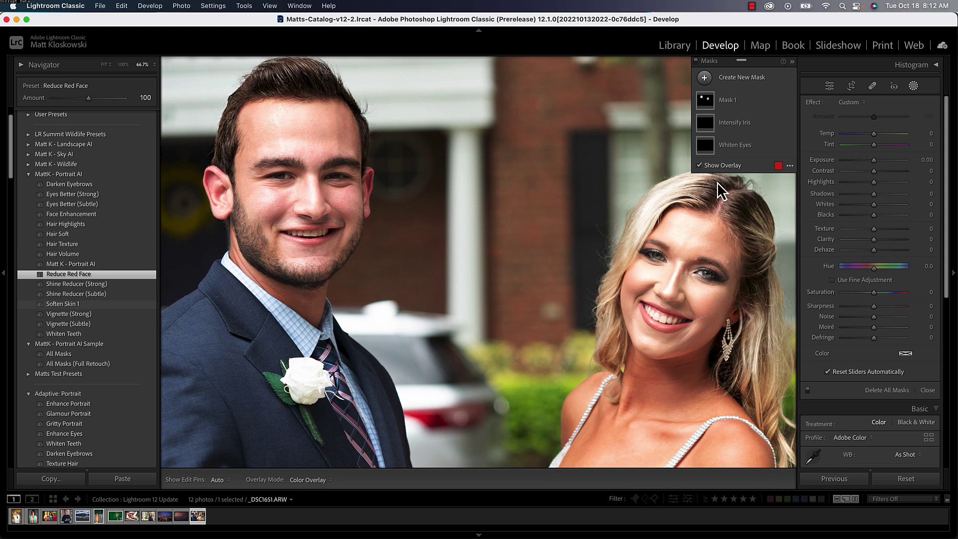
- Delete all masks and create separate Person 1 masks for face skin, eye sclera, iris and pupil, and teeth
{"action": "left_click", "coordinate": [885, 390]}
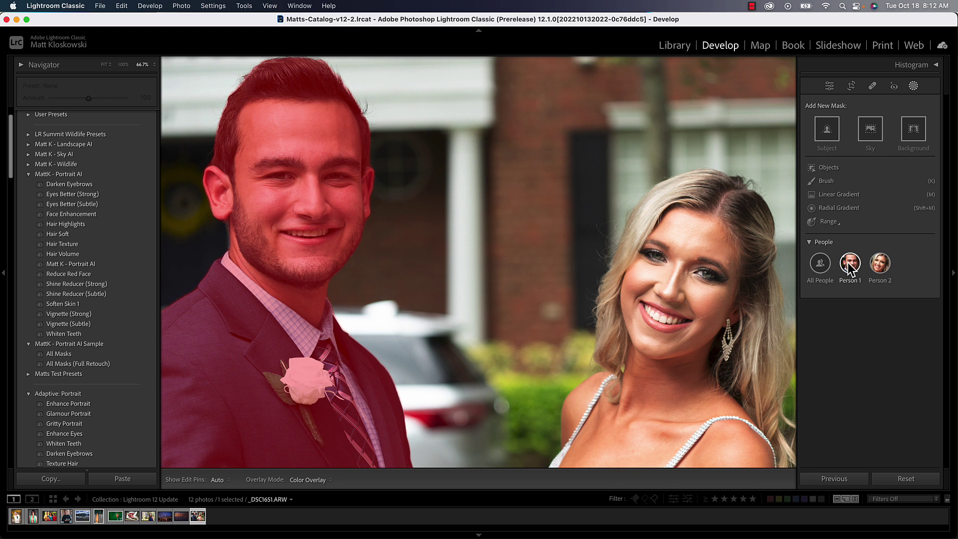
{"action": "left_click", "coordinate": [848, 262]}
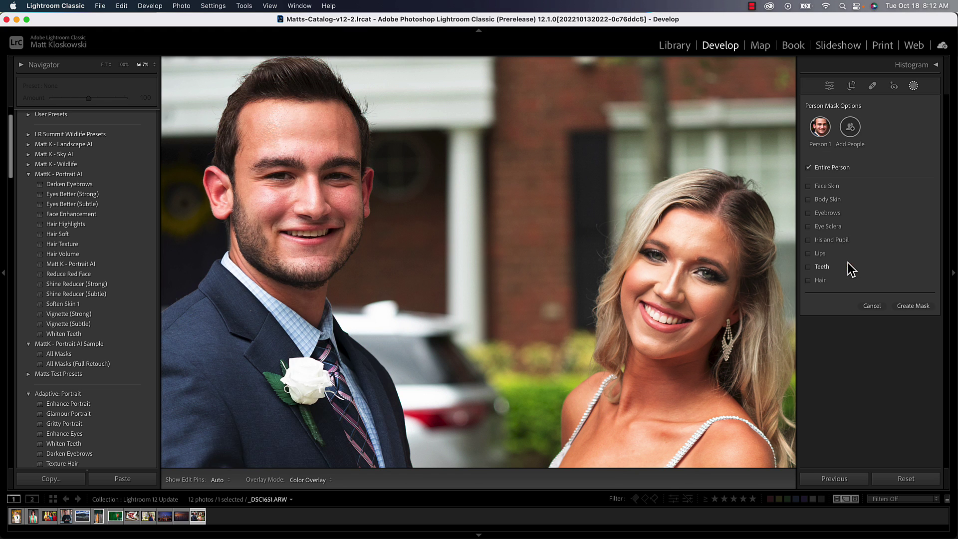
{"action": "left_click", "coordinate": [818, 186]}
{"action": "left_click", "coordinate": [821, 268]}
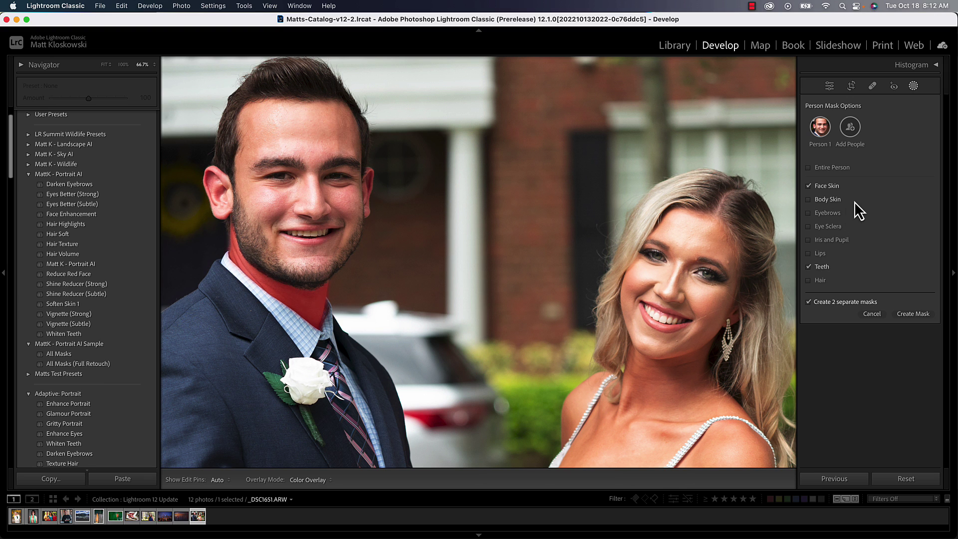
{"action": "left_click", "coordinate": [830, 225]}
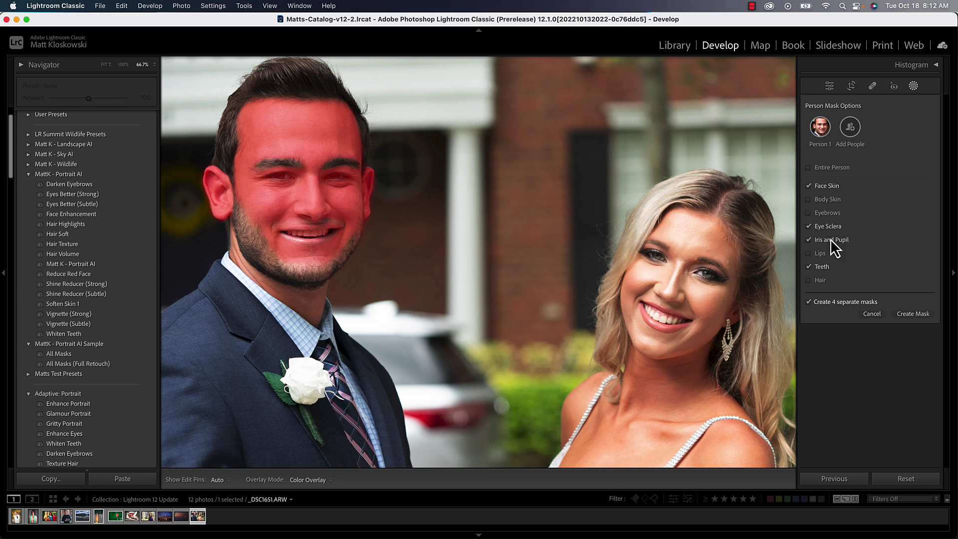
{"action": "left_click", "coordinate": [911, 313]}
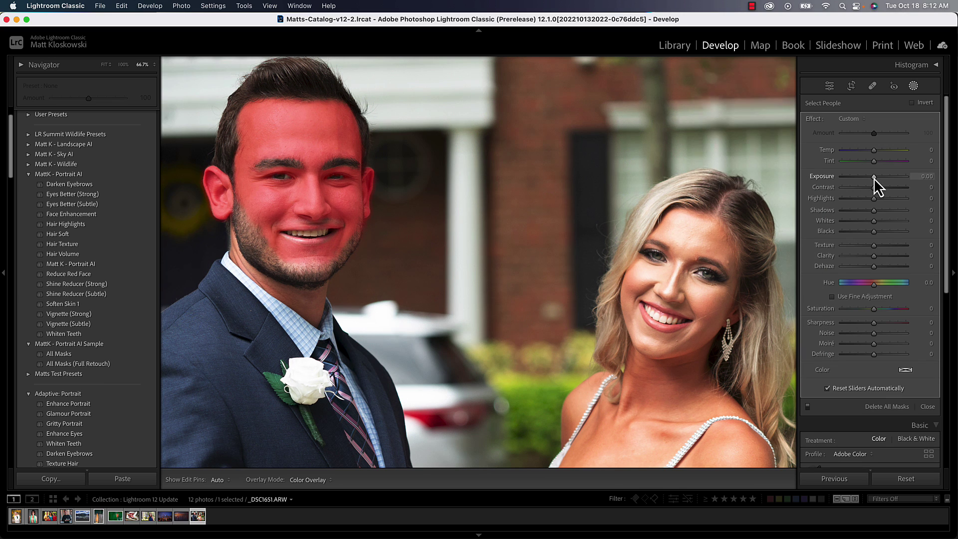
- Brighten and desaturate the man's face skin, then raise Shadows and Texture on his eye mask
{"action": "left_click_drag", "start_coordinate": [873, 178], "coordinate": [873, 178]}
{"action": "left_click_drag", "start_coordinate": [874, 308], "coordinate": [869, 308]}
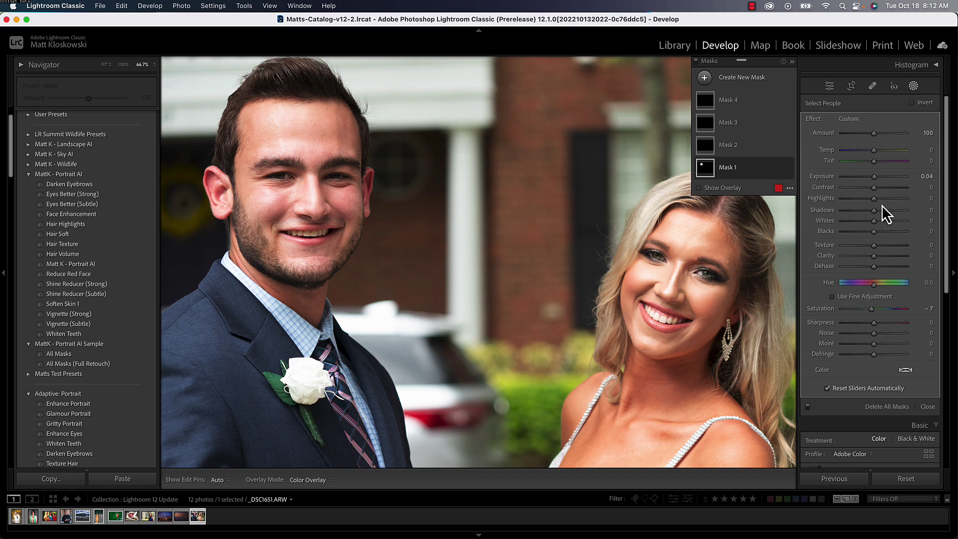
{"action": "left_click", "coordinate": [752, 141]}
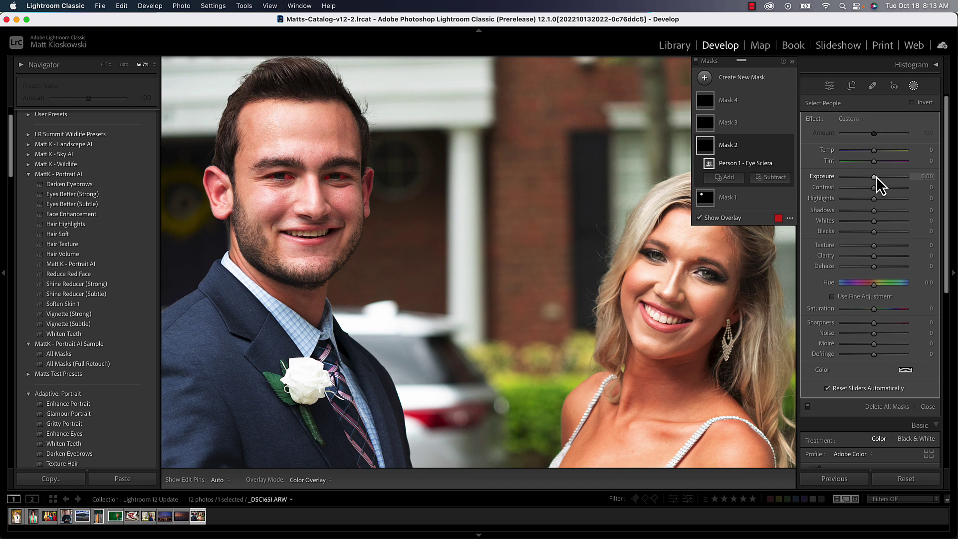
{"action": "left_click_drag", "start_coordinate": [879, 175], "coordinate": [878, 176]}
{"action": "double_click", "coordinate": [879, 176]}
{"action": "mouse_move", "coordinate": [894, 210]}
{"action": "left_mouse_down"}
{"action": "mouse_move", "coordinate": [879, 210]}
{"action": "mouse_move", "coordinate": [894, 210]}
{"action": "left_mouse_up"}
{"action": "left_click_drag", "start_coordinate": [881, 247], "coordinate": [884, 245]}
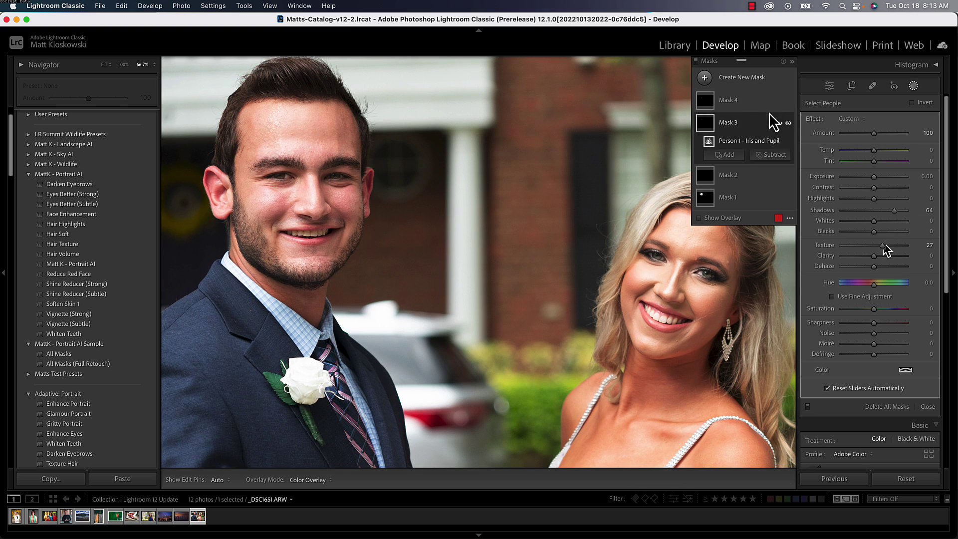
- Brighten the man's teeth slightly and lower their saturation
{"action": "left_click", "coordinate": [735, 102]}
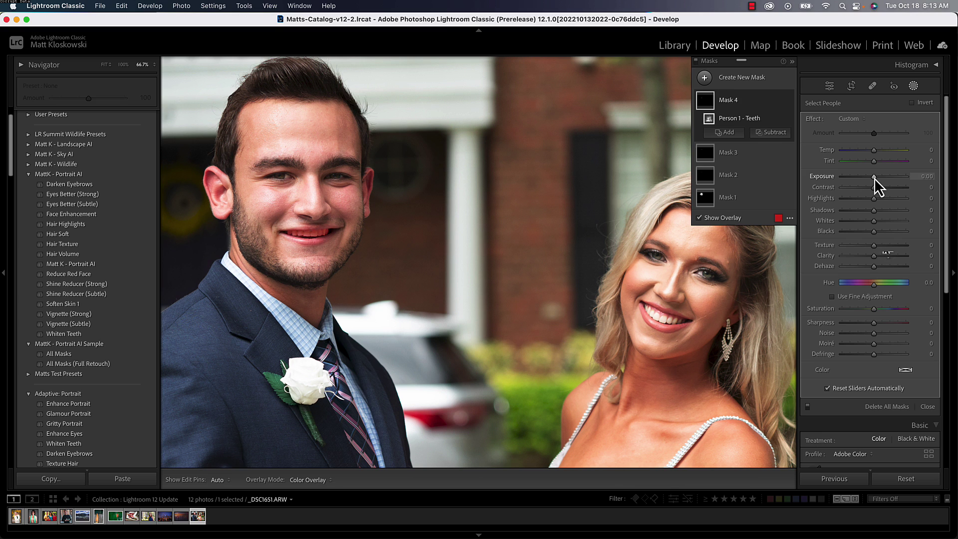
{"action": "left_click_drag", "start_coordinate": [877, 177], "coordinate": [876, 177]}
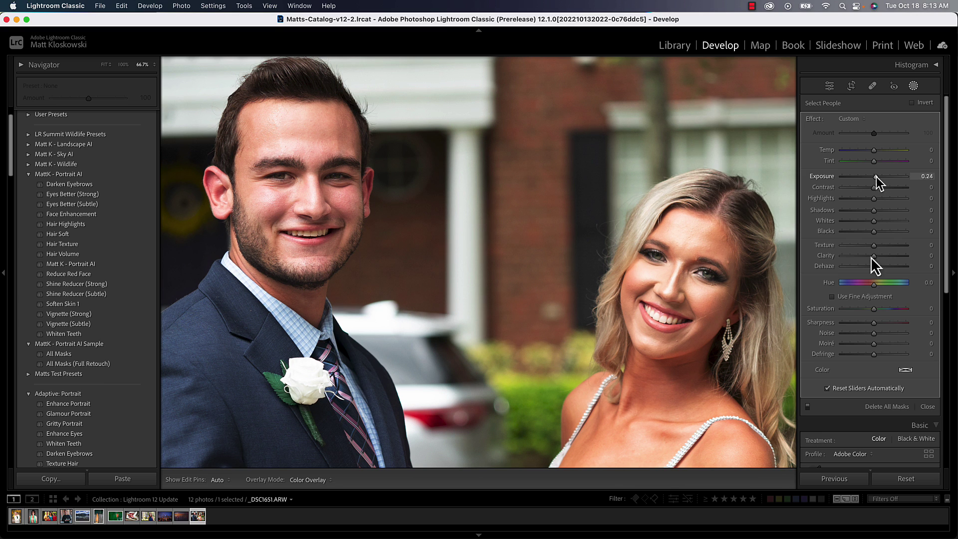
{"action": "left_click_drag", "start_coordinate": [871, 309], "coordinate": [870, 310]}
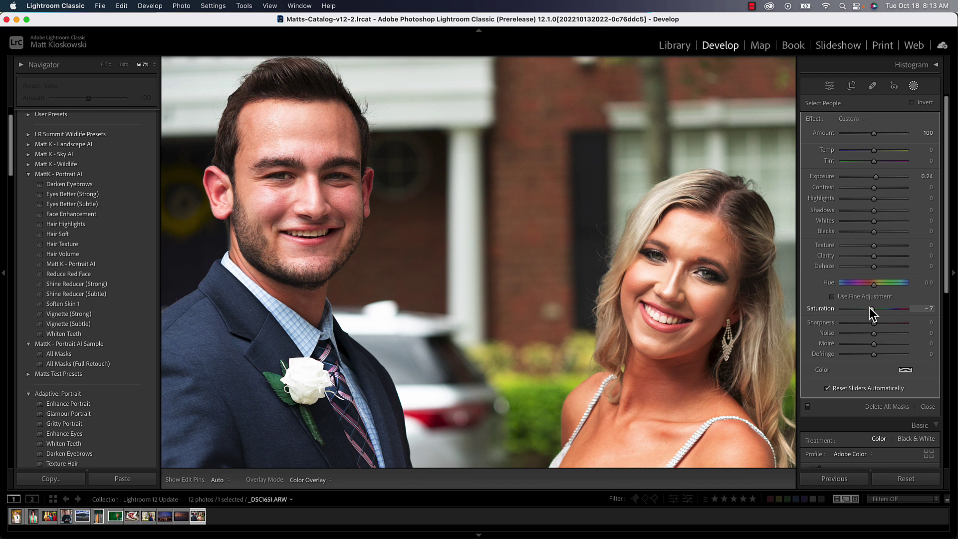
{"action": "left_click_drag", "start_coordinate": [870, 309], "coordinate": [869, 307]}
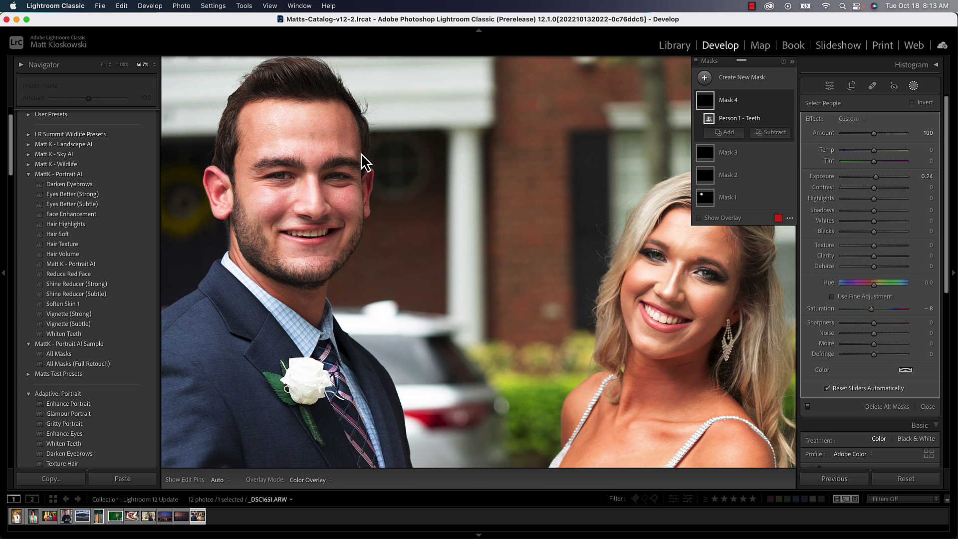
{"action": "mouse_move", "coordinate": [304, 247]}
- Create a Person 2 lips mask set to Exposure +0.16 and Saturation 14
{"action": "left_click", "coordinate": [705, 78]}
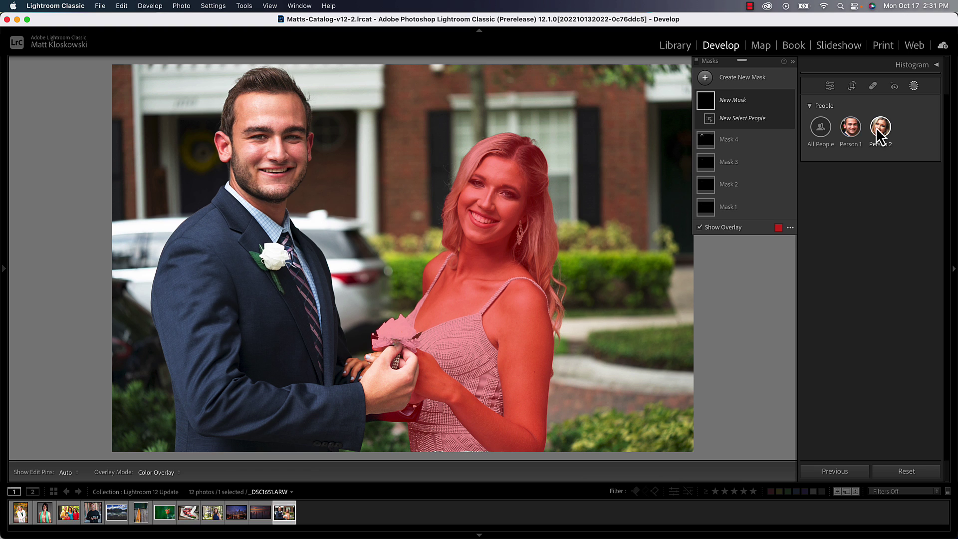
{"action": "left_click", "coordinate": [880, 128]}
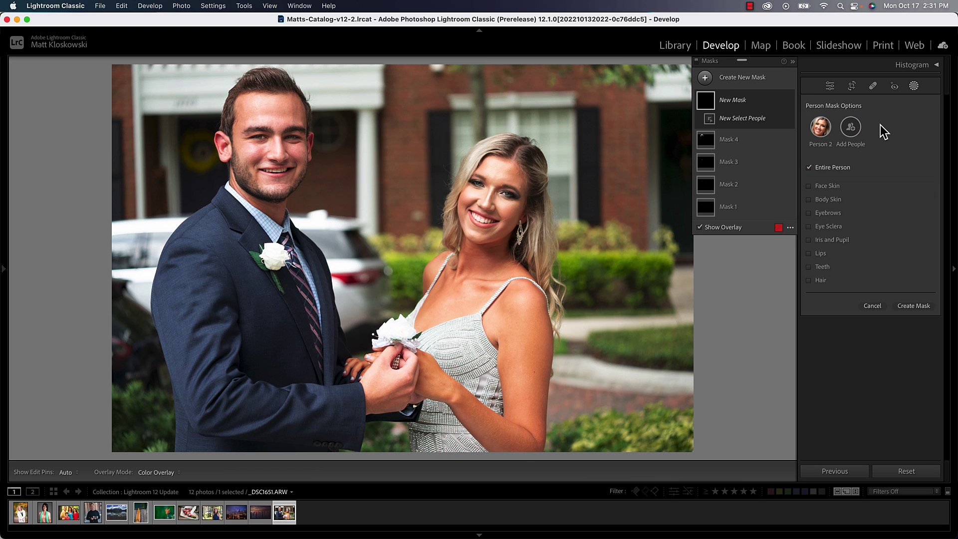
{"action": "left_click", "coordinate": [822, 254]}
{"action": "left_click", "coordinate": [916, 305]}
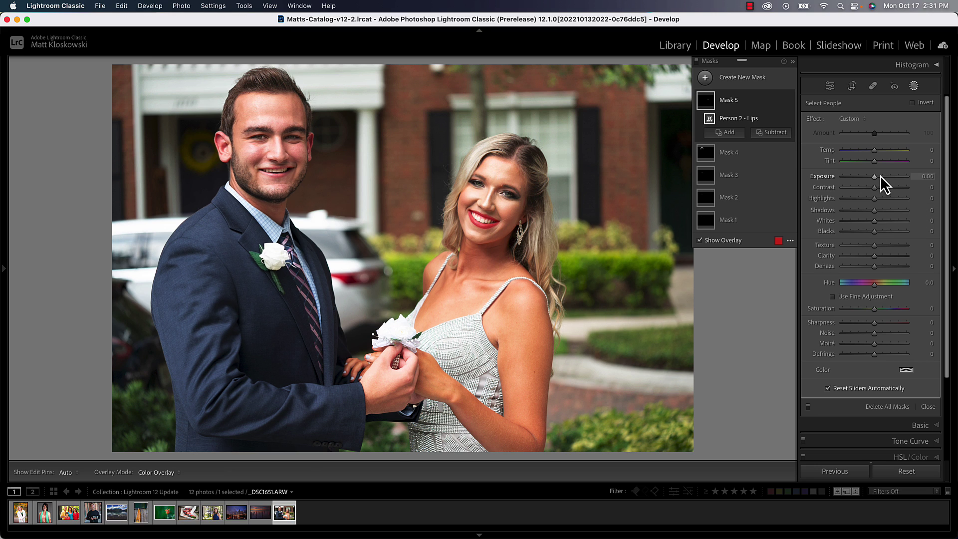
{"action": "left_click_drag", "start_coordinate": [881, 175], "coordinate": [878, 178]}
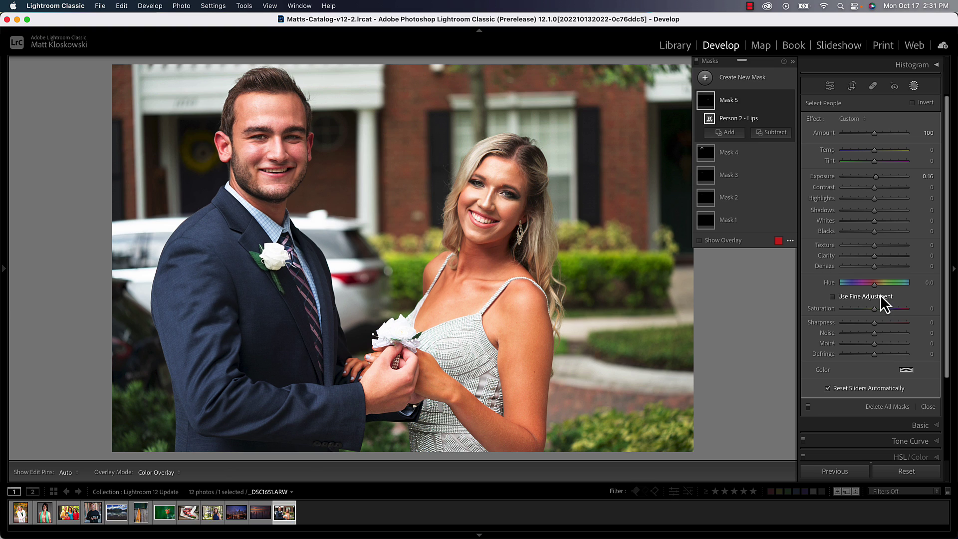
{"action": "left_click_drag", "start_coordinate": [877, 309], "coordinate": [879, 307]}
- Add a Person 1 face-skin-only mask with Highlights lowered to -14
{"action": "left_click", "coordinate": [748, 77]}
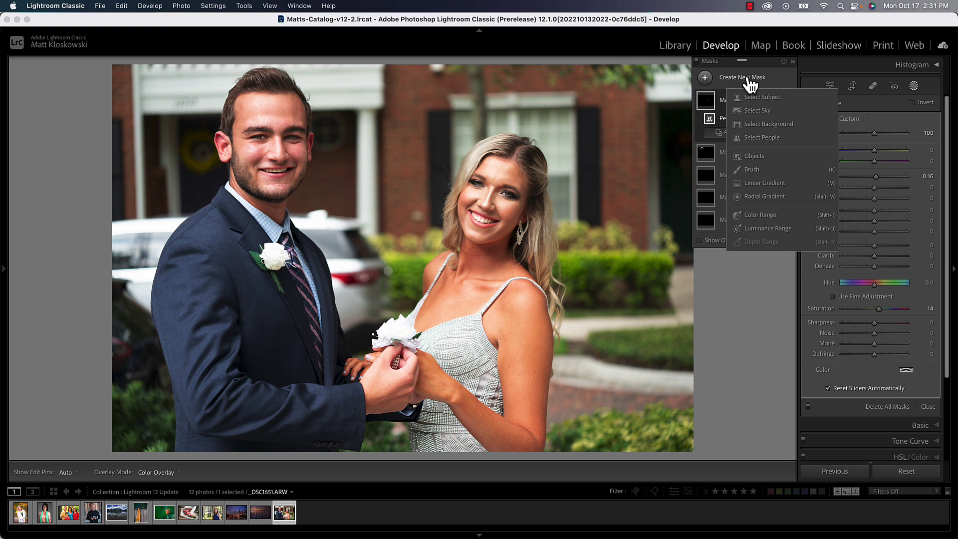
{"action": "left_click", "coordinate": [750, 137]}
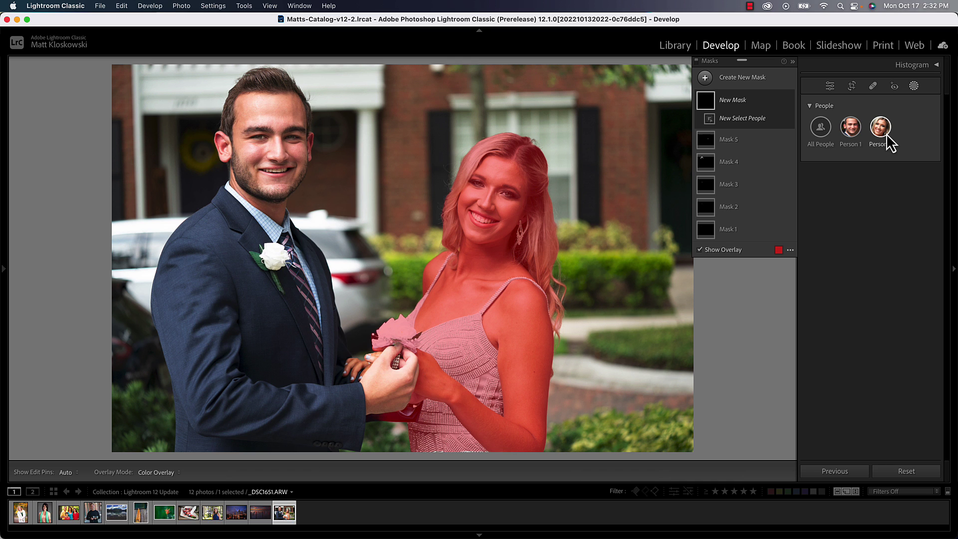
{"action": "left_click", "coordinate": [852, 132]}
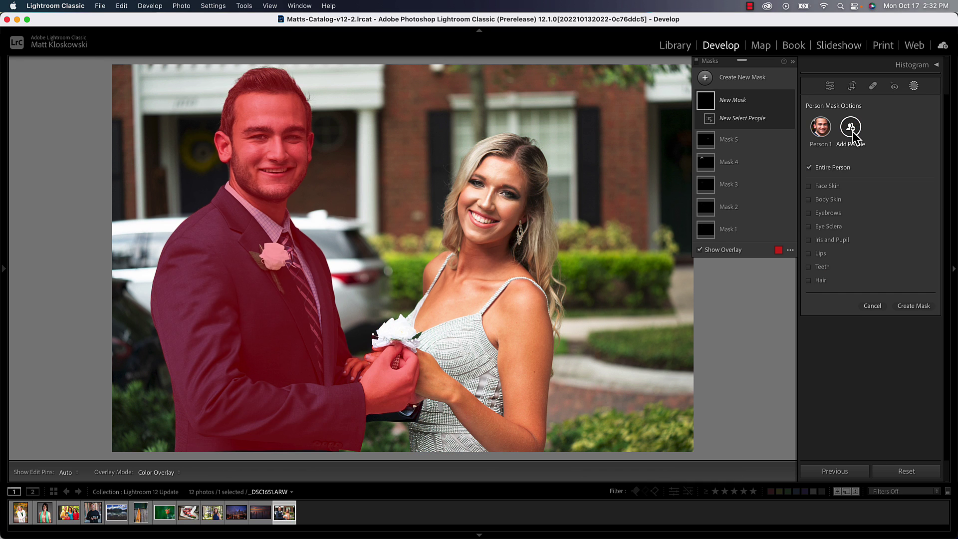
{"action": "left_click", "coordinate": [829, 186]}
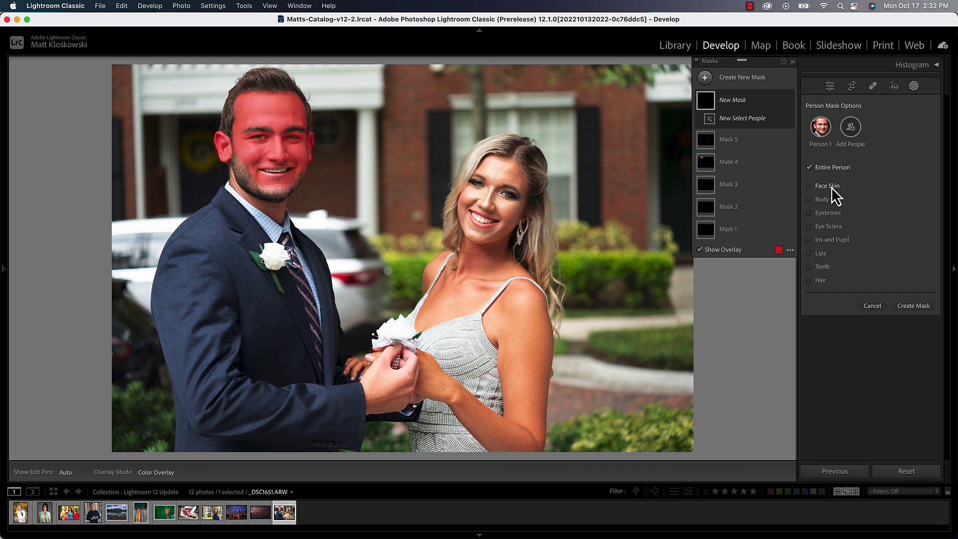
{"action": "left_click", "coordinate": [917, 308]}
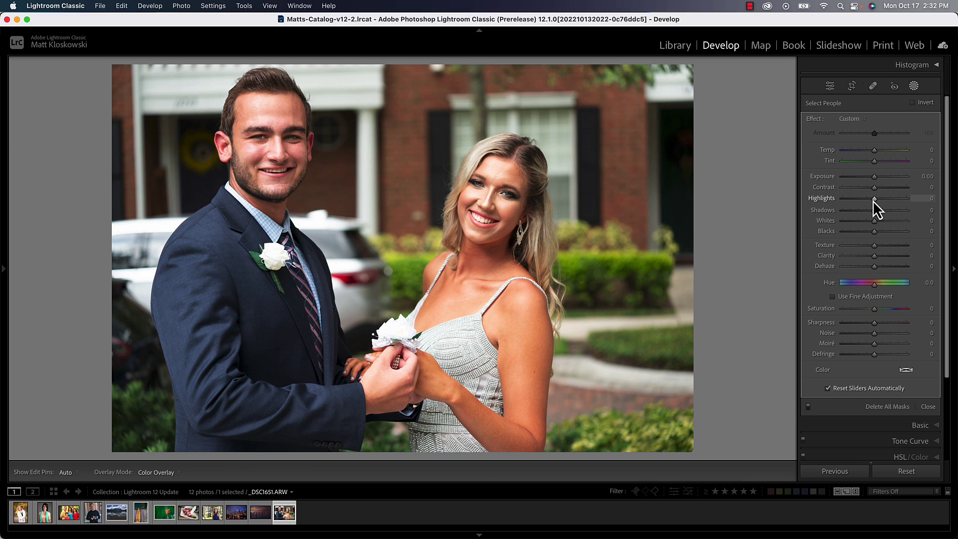
{"action": "mouse_move", "coordinate": [873, 200]}
{"action": "left_mouse_down"}
{"action": "mouse_move", "coordinate": [856, 199]}
{"action": "mouse_move", "coordinate": [868, 201]}
{"action": "left_mouse_up"}
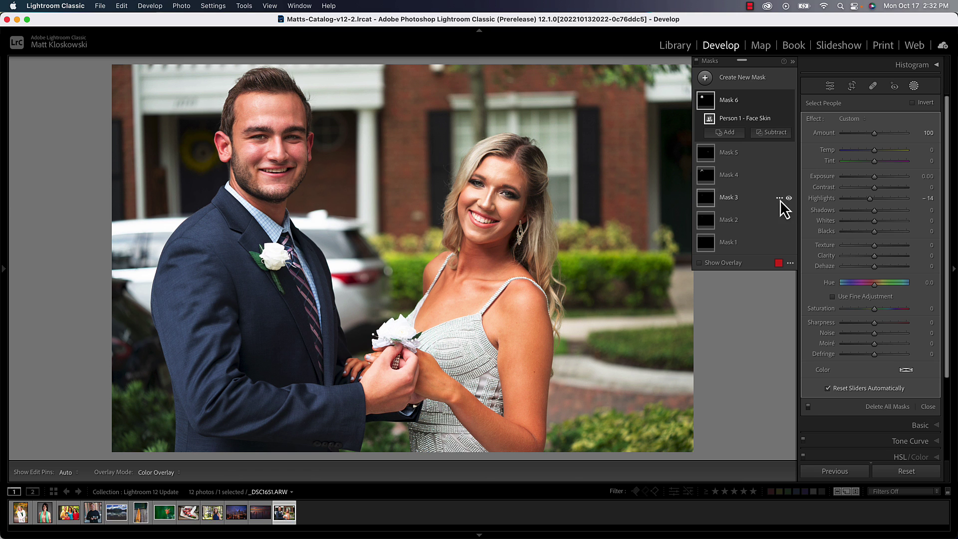
- On DSC_4281.NEF, delete all masks and create the woman's eye sclera and iris/pupil masks
{"action": "left_click", "coordinate": [210, 514]}
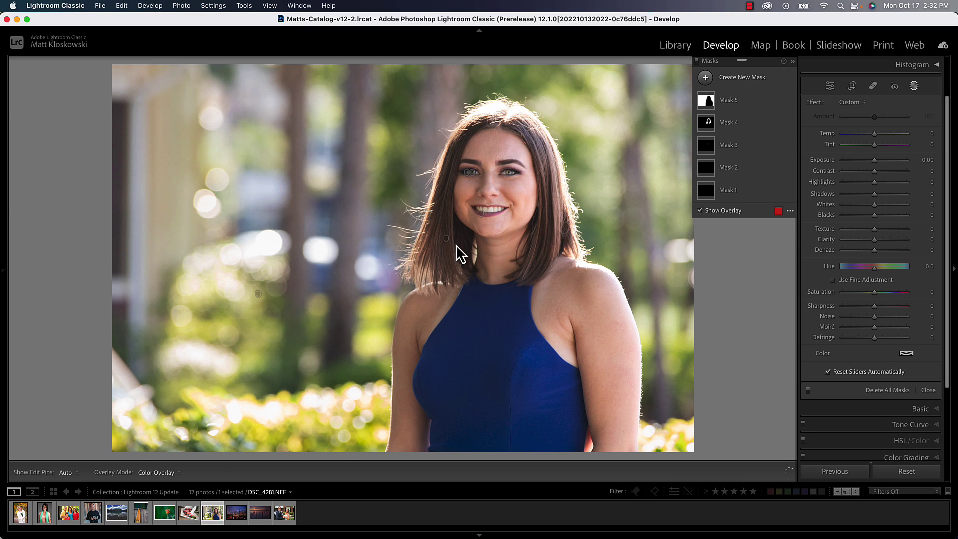
{"action": "left_click", "coordinate": [888, 391]}
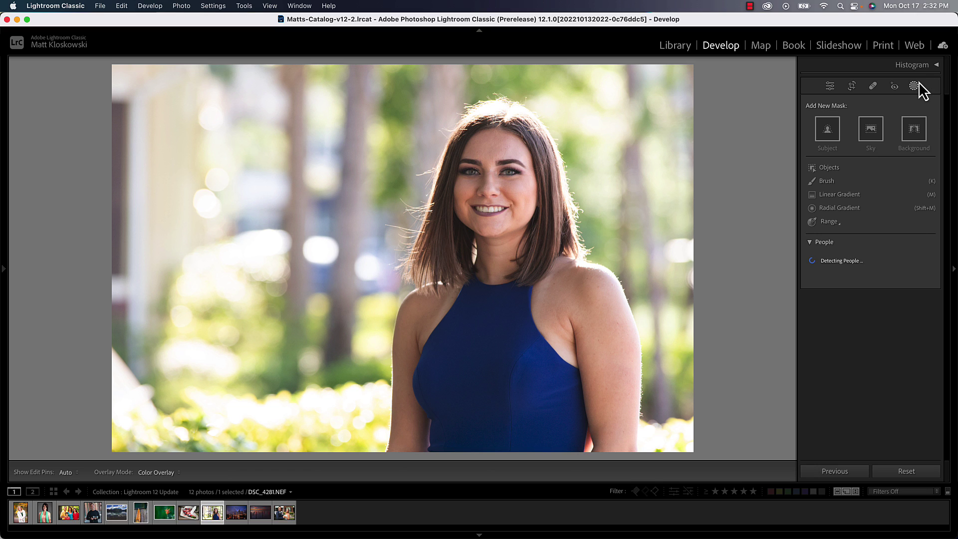
{"action": "left_click", "coordinate": [822, 267]}
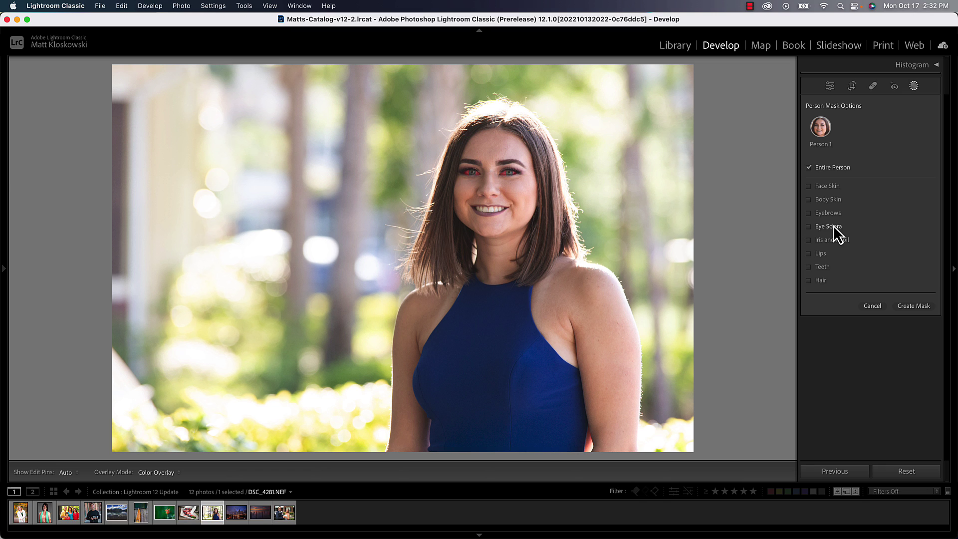
{"action": "left_click", "coordinate": [831, 226]}
{"action": "left_click", "coordinate": [828, 240]}
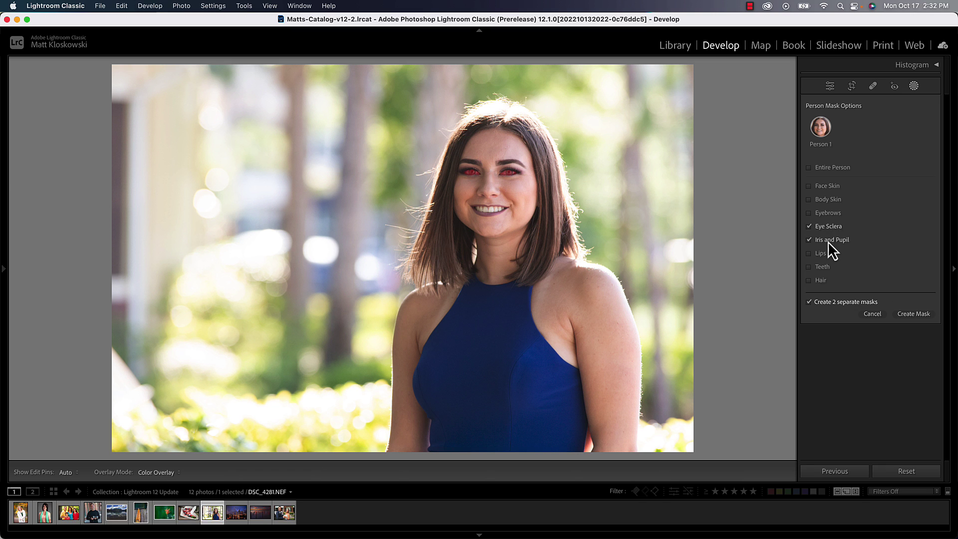
{"action": "left_click", "coordinate": [906, 313]}
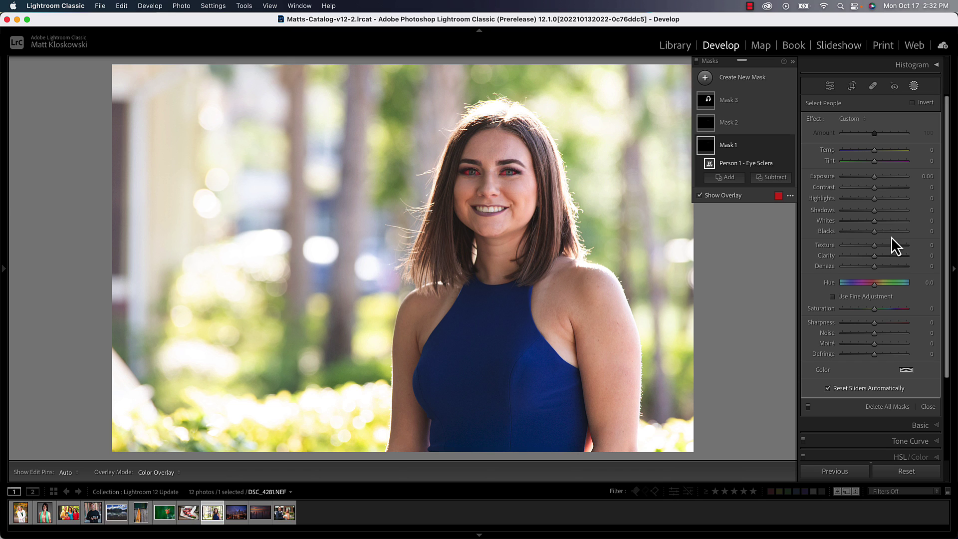
- Set eye sclera Exposure to +0.83, and iris Highlights 99, Shadows 23, Texture 68
{"action": "left_click", "coordinate": [879, 177]}
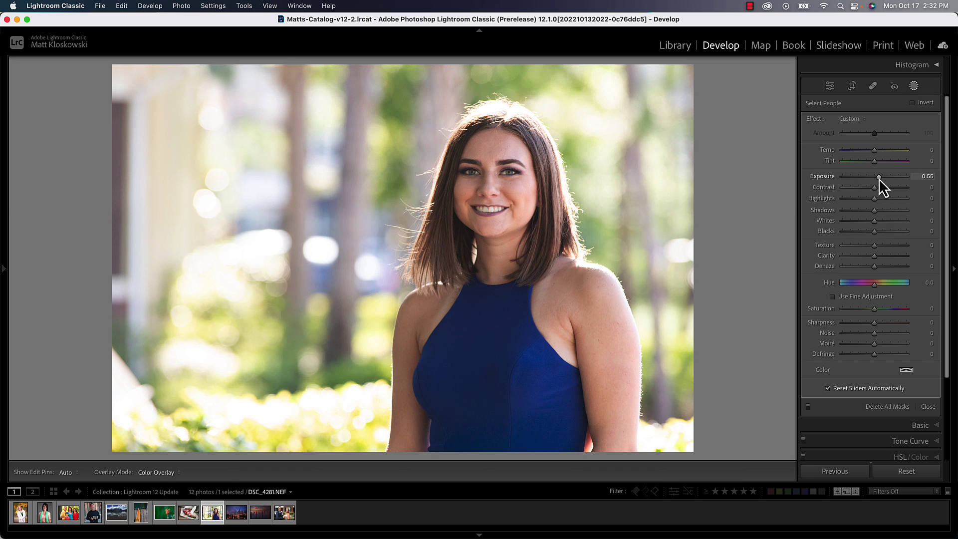
{"action": "left_click_drag", "start_coordinate": [878, 178], "coordinate": [882, 178]}
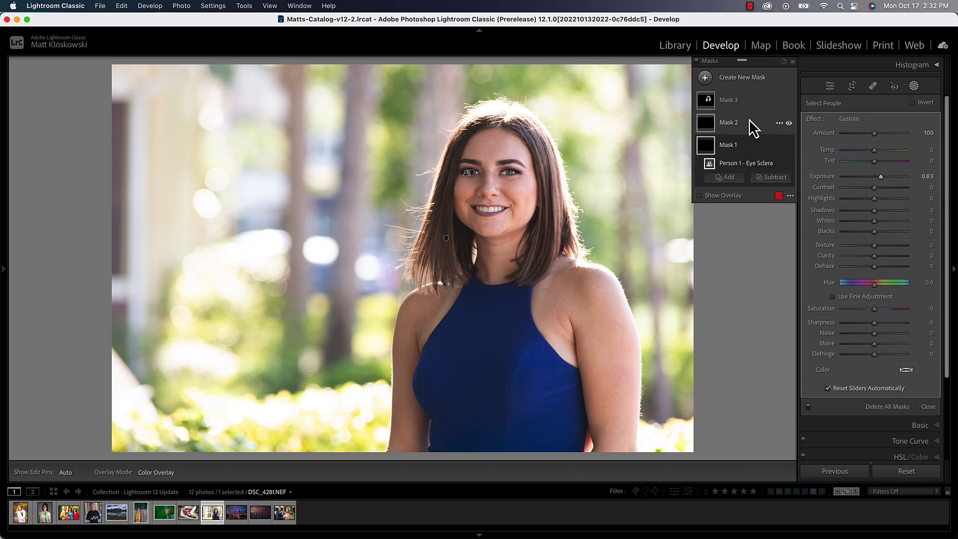
{"action": "left_click", "coordinate": [749, 120]}
{"action": "left_click", "coordinate": [882, 211]}
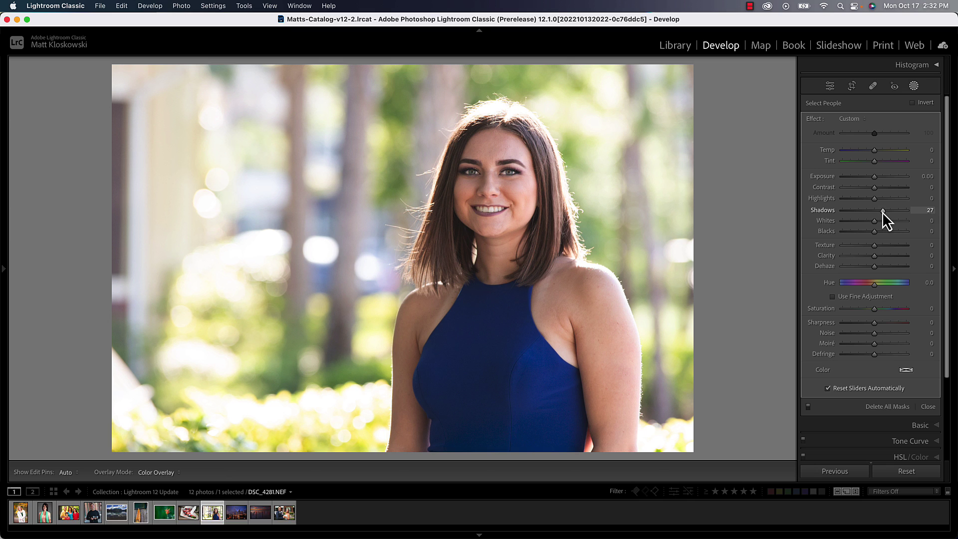
{"action": "left_click_drag", "start_coordinate": [882, 211], "coordinate": [880, 211]}
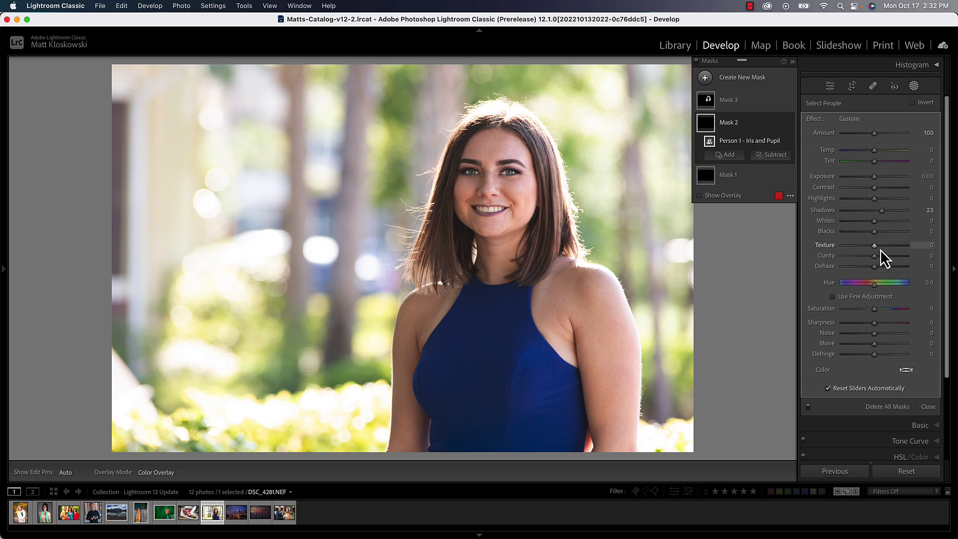
{"action": "left_click_drag", "start_coordinate": [881, 250], "coordinate": [896, 245]}
{"action": "left_click_drag", "start_coordinate": [887, 198], "coordinate": [905, 199]}
- Pull the woman's hair mask (Mask 3) Highlights down to -100
{"action": "left_click", "coordinate": [729, 101]}
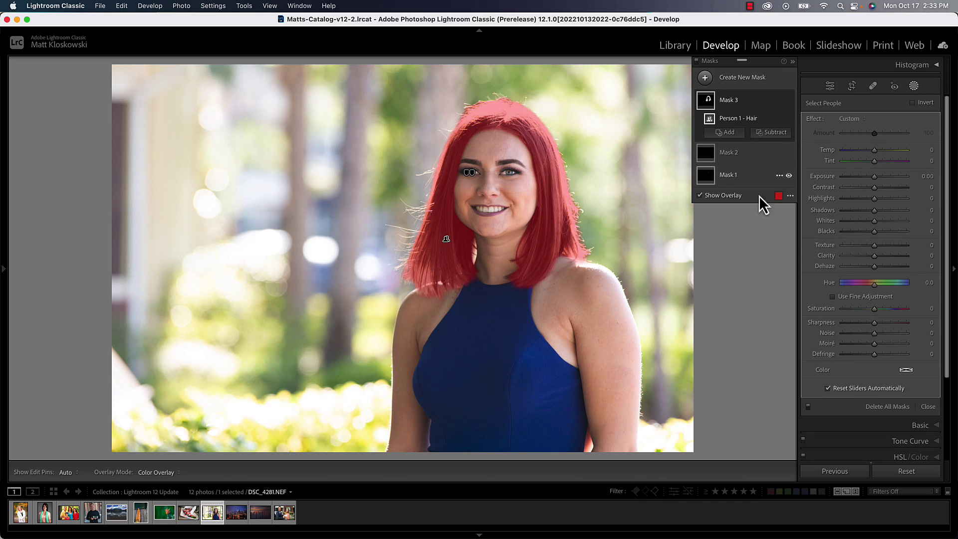
{"action": "left_click_drag", "start_coordinate": [869, 197], "coordinate": [828, 199]}
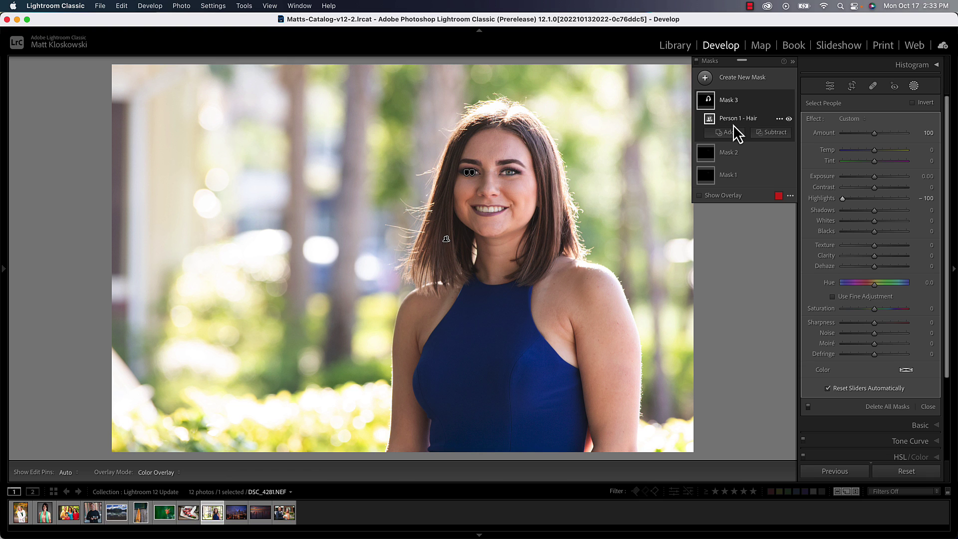
{"action": "mouse_move", "coordinate": [727, 94]}
{"action": "left_click", "coordinate": [731, 78]}
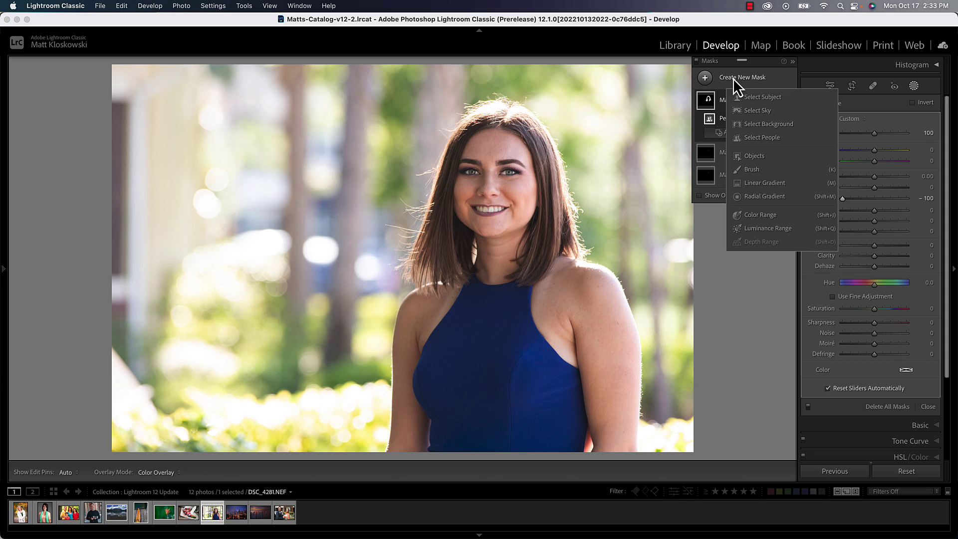
- Add a Select Background mask and lower its Exposure to -0.39
{"action": "left_click", "coordinate": [744, 125]}
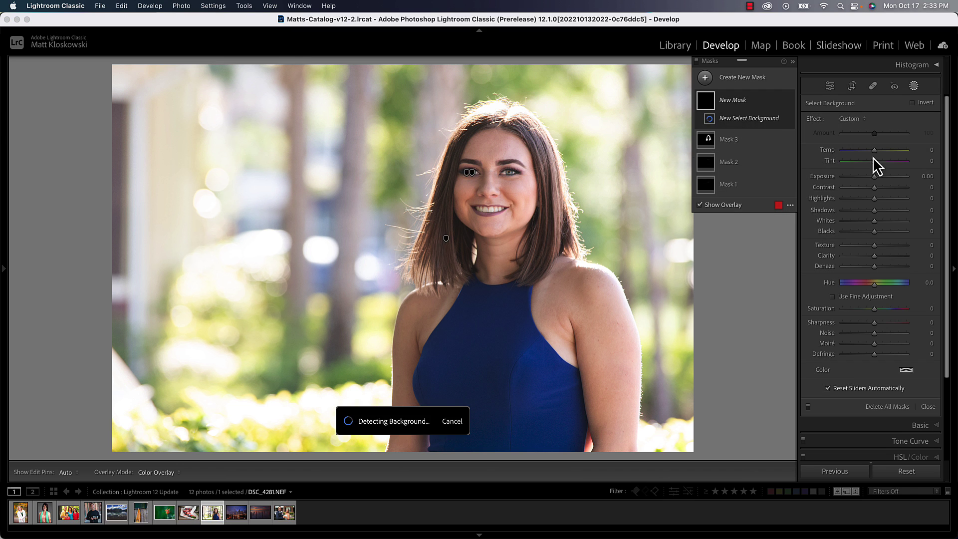
{"action": "mouse_move", "coordinate": [876, 178]}
{"action": "left_mouse_down"}
{"action": "mouse_move", "coordinate": [868, 199]}
{"action": "mouse_move", "coordinate": [856, 198]}
{"action": "mouse_move", "coordinate": [868, 177]}
{"action": "left_mouse_up"}
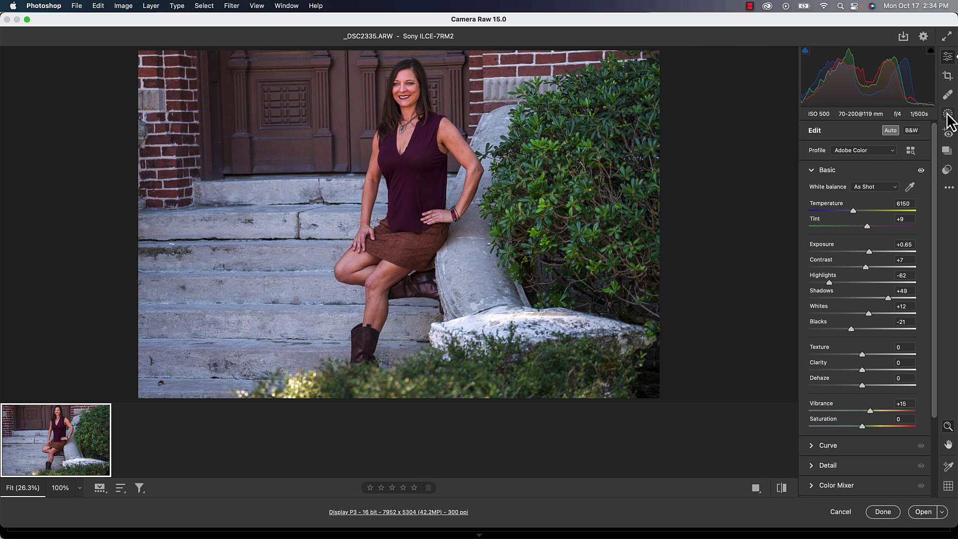
- Bring up Camera Raw's masking tools on _DSC2335.ARW so Person 1 is detected
{"action": "left_click", "coordinate": [947, 119]}
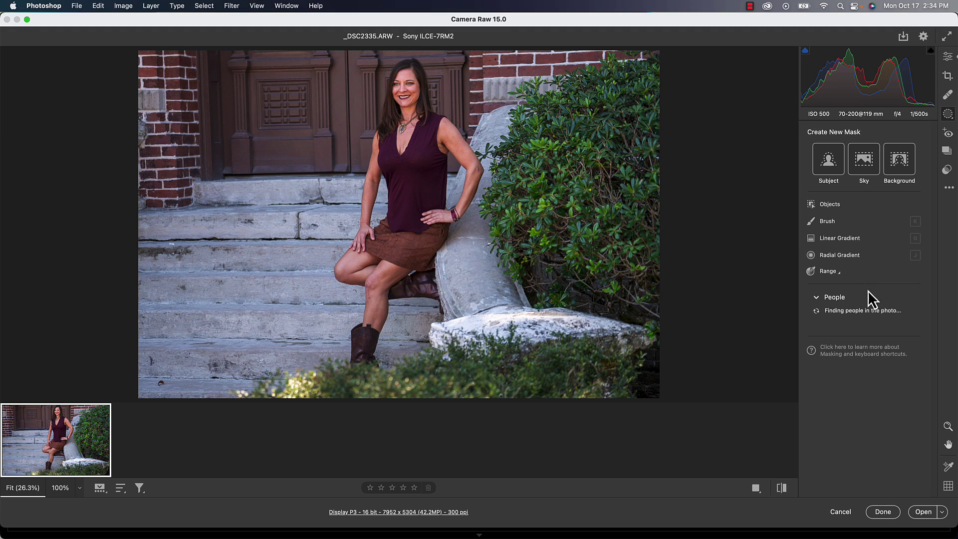
{"action": "mouse_move", "coordinate": [819, 325]}
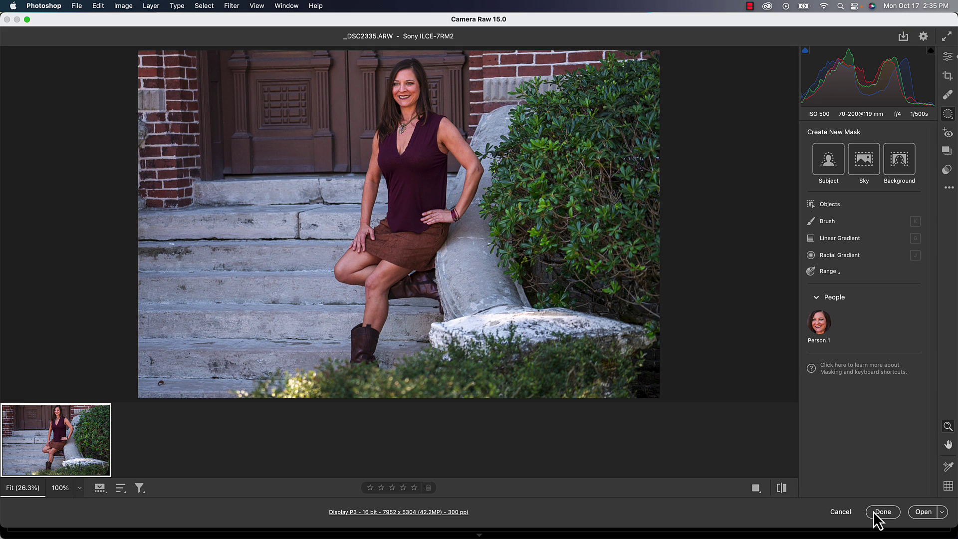
- Back in Lightroom Classic, make a Person 1 mask covering only the man's hair on _DSC4020 2.NEF
{"action": "key", "text": "super+Tab"}
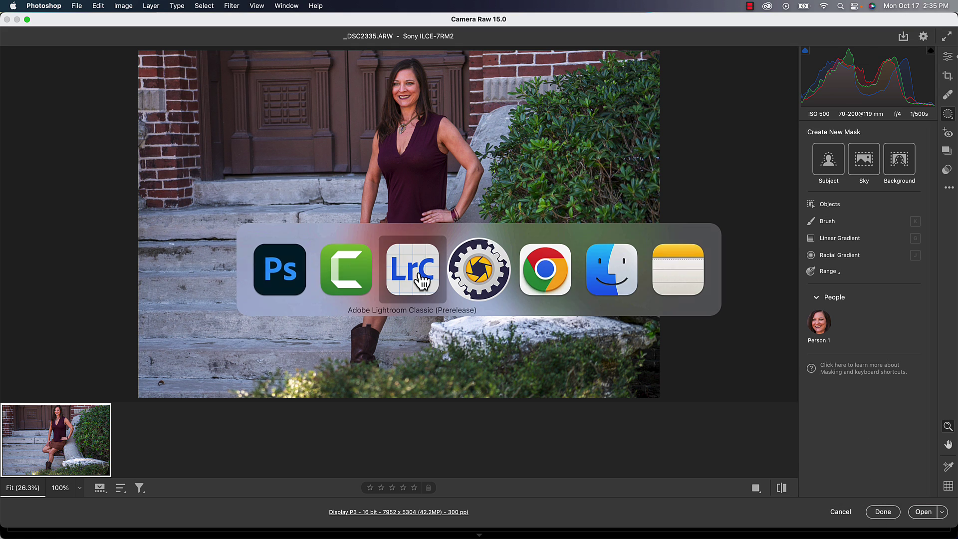
{"action": "left_click", "coordinate": [420, 276]}
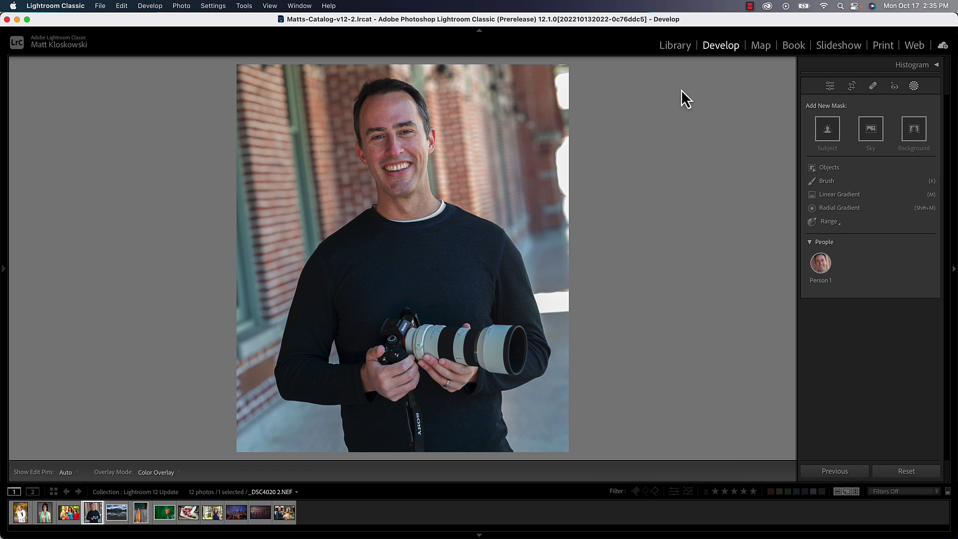
{"action": "left_click", "coordinate": [821, 263]}
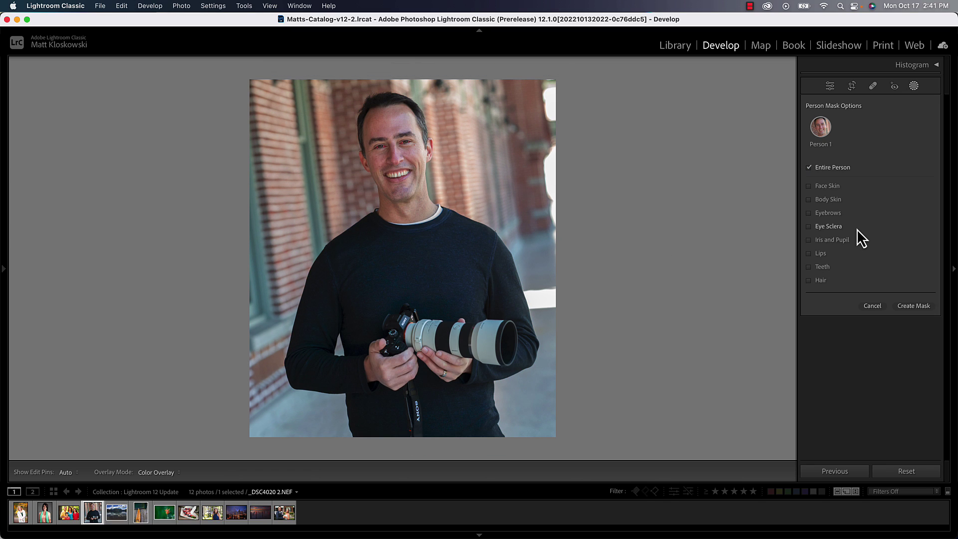
{"action": "left_click", "coordinate": [817, 279]}
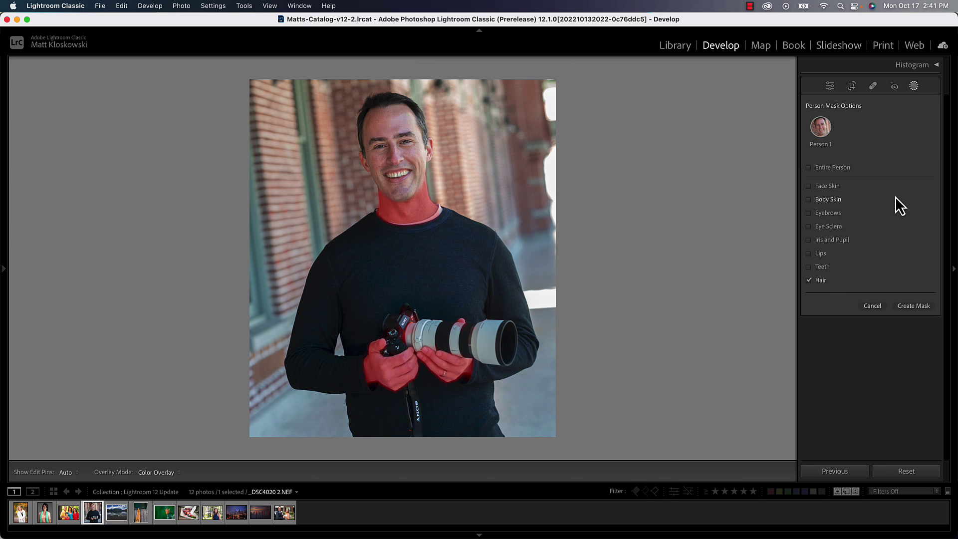
{"action": "left_click", "coordinate": [910, 305]}
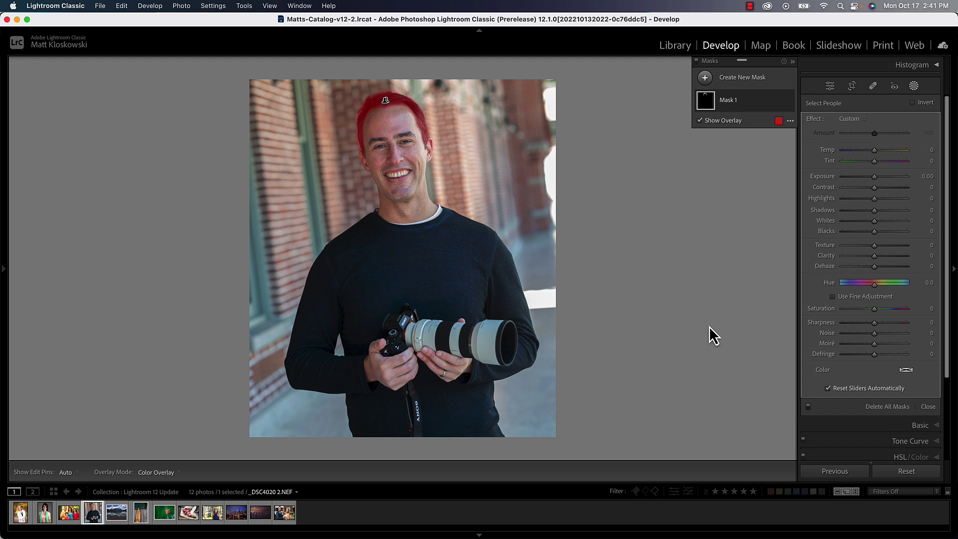
- Hide the hair mask overlay, switch to Spot Removal heal, and redo the heal under the man's eye
{"action": "key", "text": "z"}
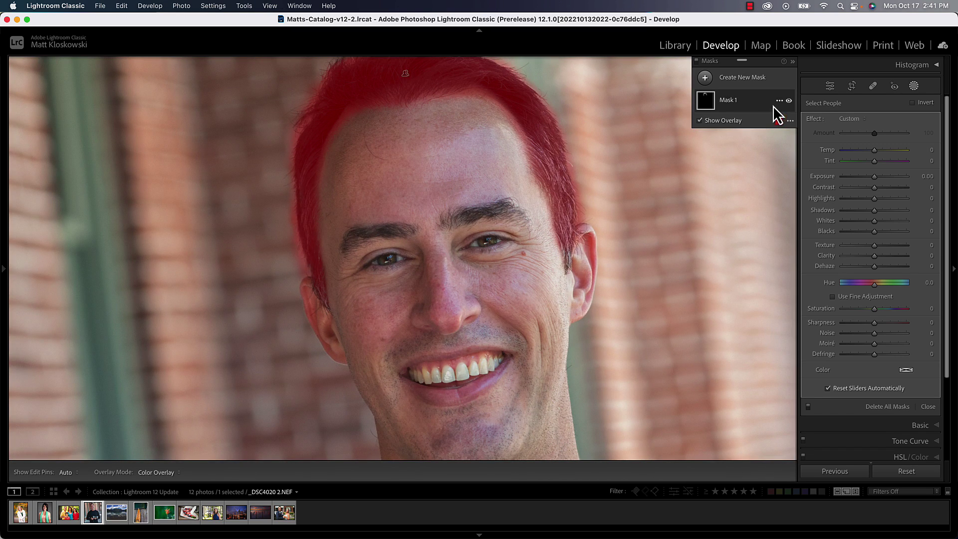
{"action": "left_click", "coordinate": [789, 100]}
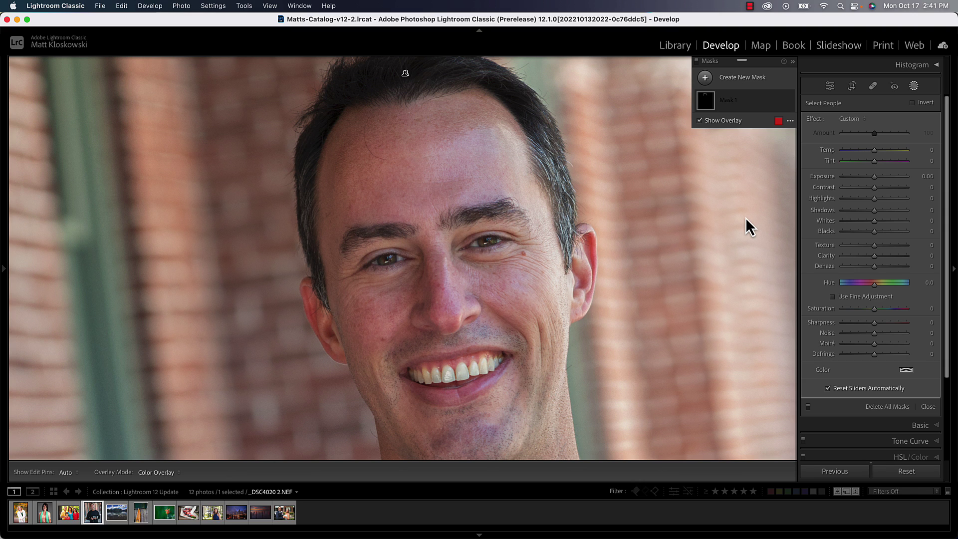
{"action": "left_click", "coordinate": [872, 86]}
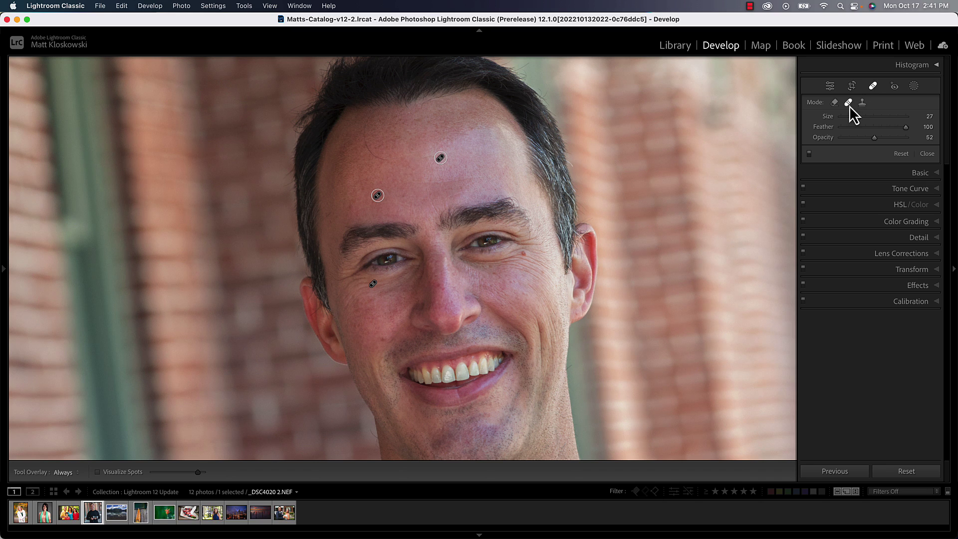
{"action": "double_click", "coordinate": [874, 137]}
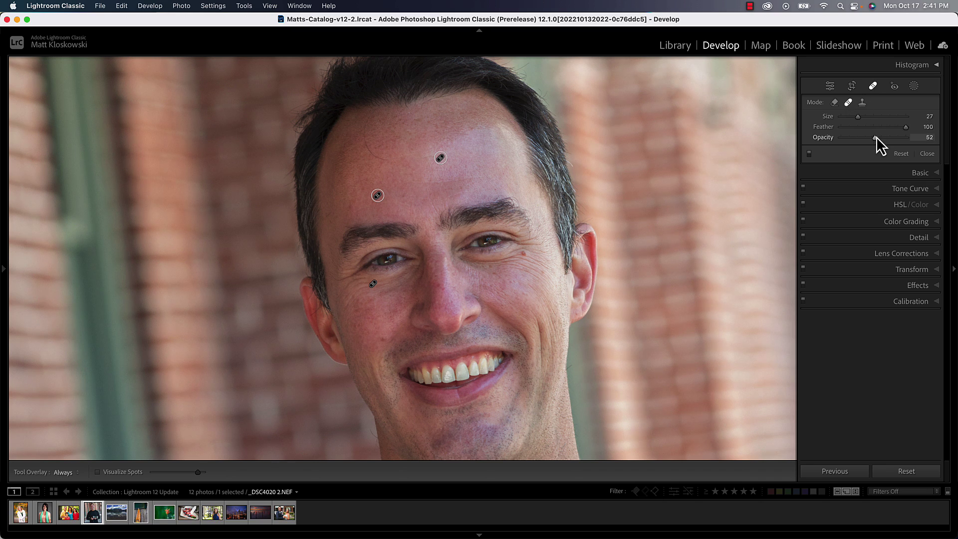
{"action": "left_click", "coordinate": [392, 285], "text": "alt"}
{"action": "mouse_move", "coordinate": [403, 281]}
{"action": "left_mouse_down"}
{"action": "mouse_move", "coordinate": [342, 293]}
{"action": "mouse_move", "coordinate": [409, 274]}
{"action": "left_mouse_up"}
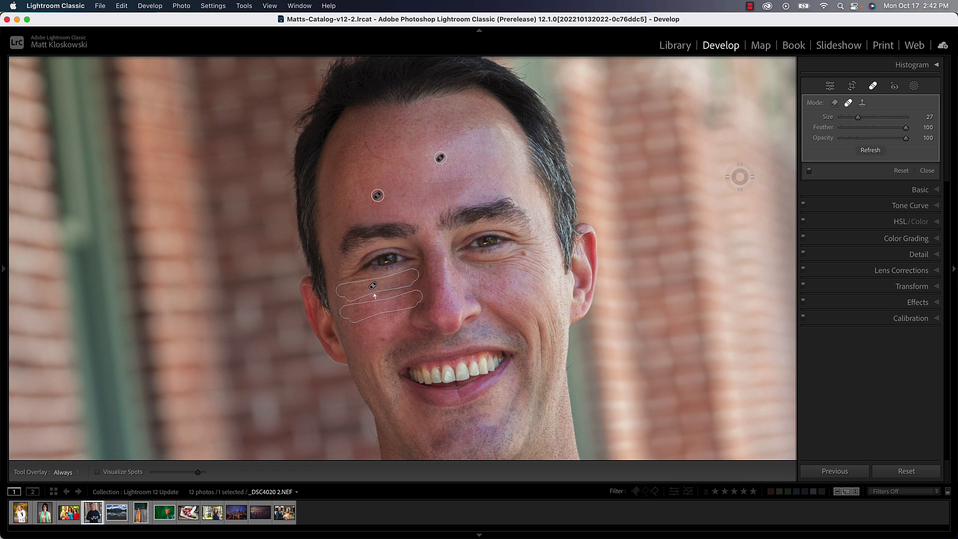
{"action": "left_click_drag", "start_coordinate": [882, 138], "coordinate": [871, 139]}
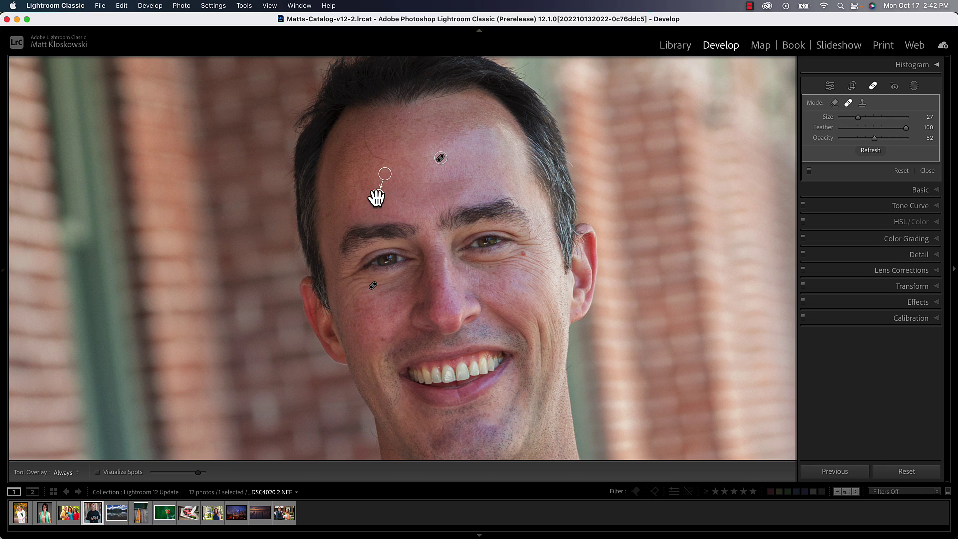
- Replace the old forehead spots with new heals, brush out the forehead wrinkle, and set Opacity 100
{"action": "left_click", "coordinate": [377, 196], "text": "alt"}
{"action": "left_click", "coordinate": [439, 158], "text": "alt"}
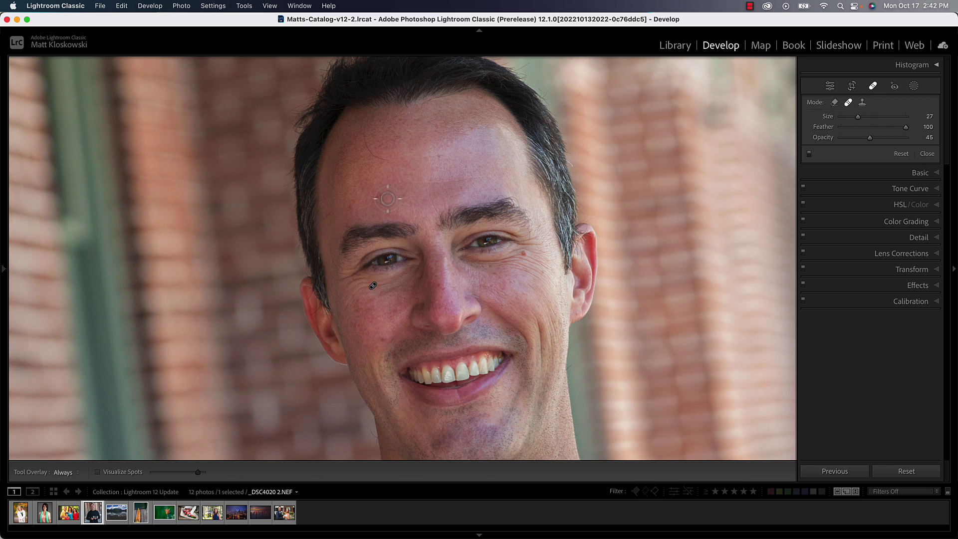
{"action": "left_click", "coordinate": [379, 197]}
{"action": "left_click", "coordinate": [438, 156]}
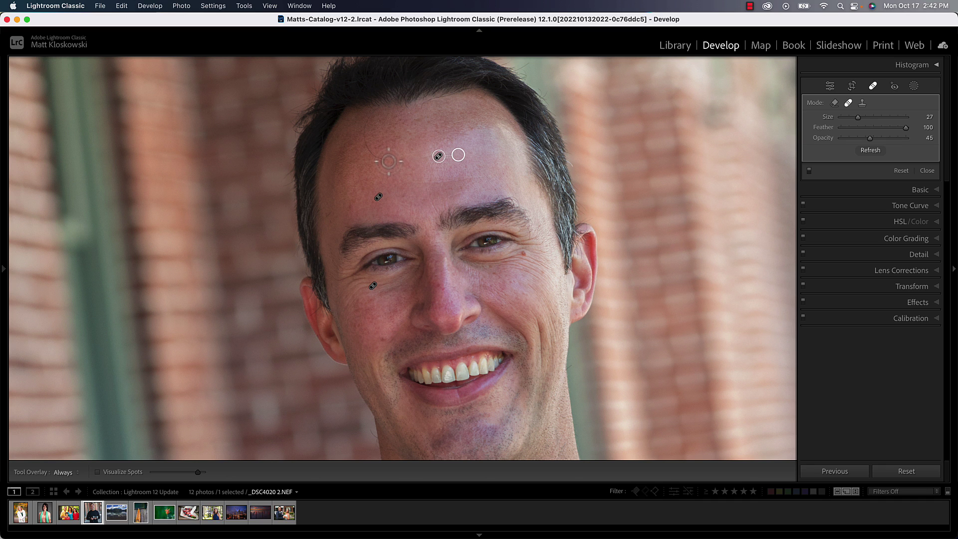
{"action": "mouse_move", "coordinate": [385, 159]}
{"action": "left_mouse_down"}
{"action": "mouse_move", "coordinate": [368, 133]}
{"action": "mouse_move", "coordinate": [373, 114]}
{"action": "left_mouse_up"}
{"action": "left_click_drag", "start_coordinate": [869, 138], "coordinate": [944, 146]}
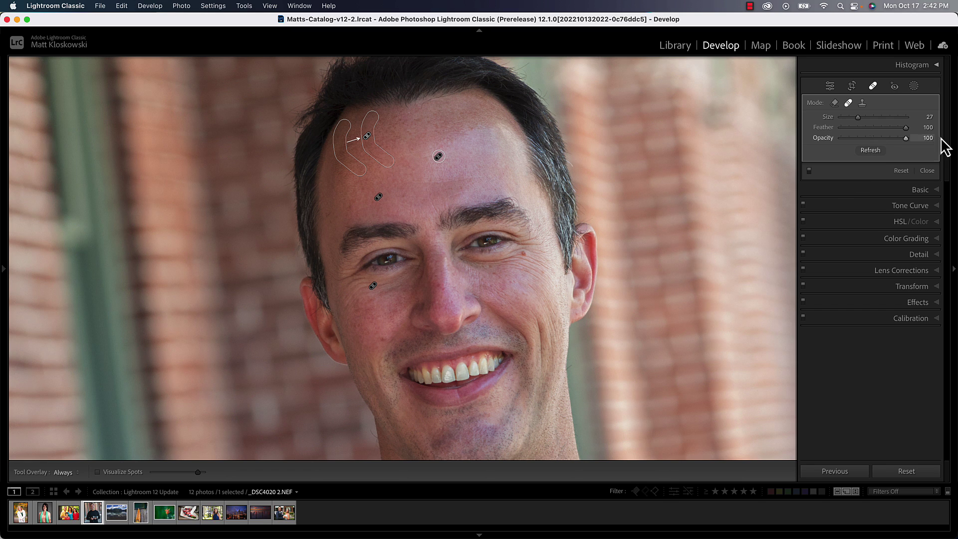
- Lower the Exposure of the man's hair mask (Mask 1) to about -1.27
{"action": "left_click", "coordinate": [927, 171]}
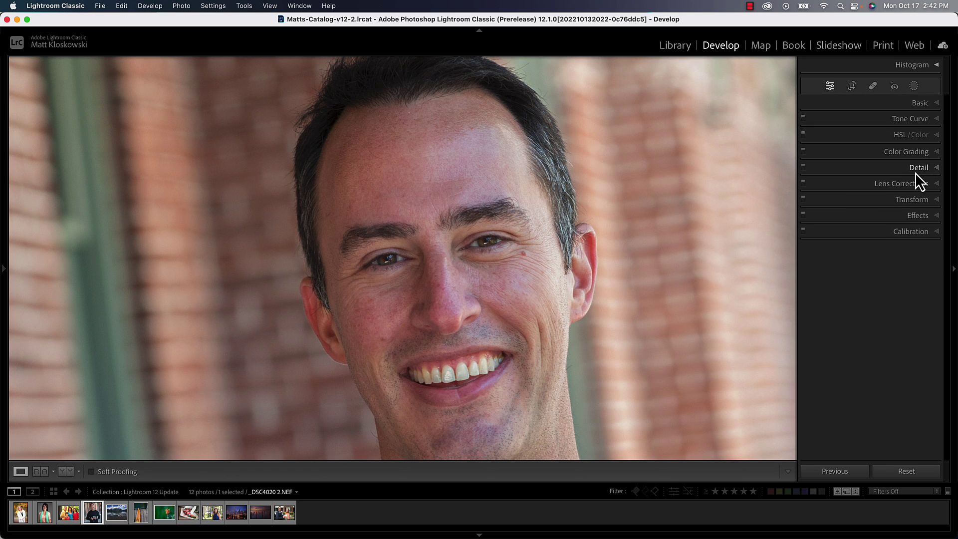
{"action": "left_click", "coordinate": [914, 85]}
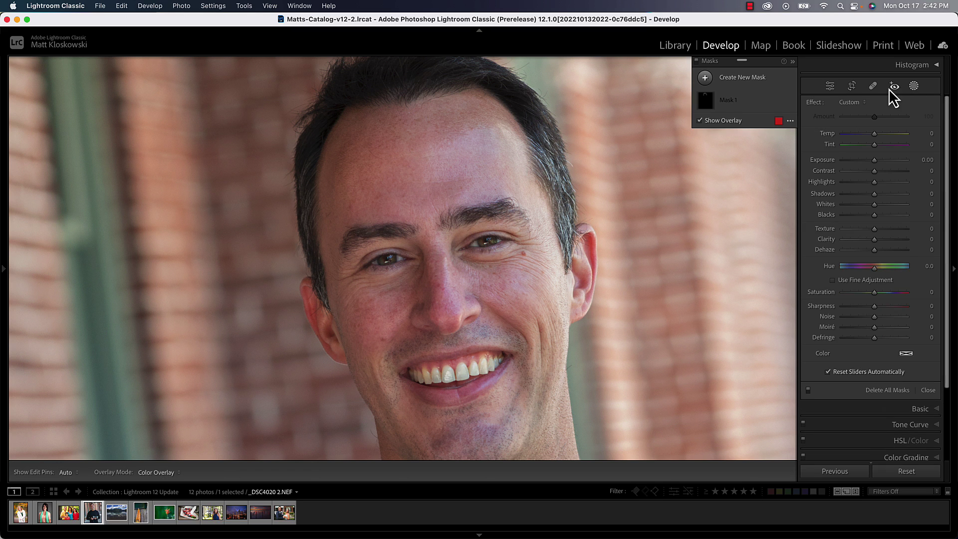
{"action": "left_click", "coordinate": [706, 103]}
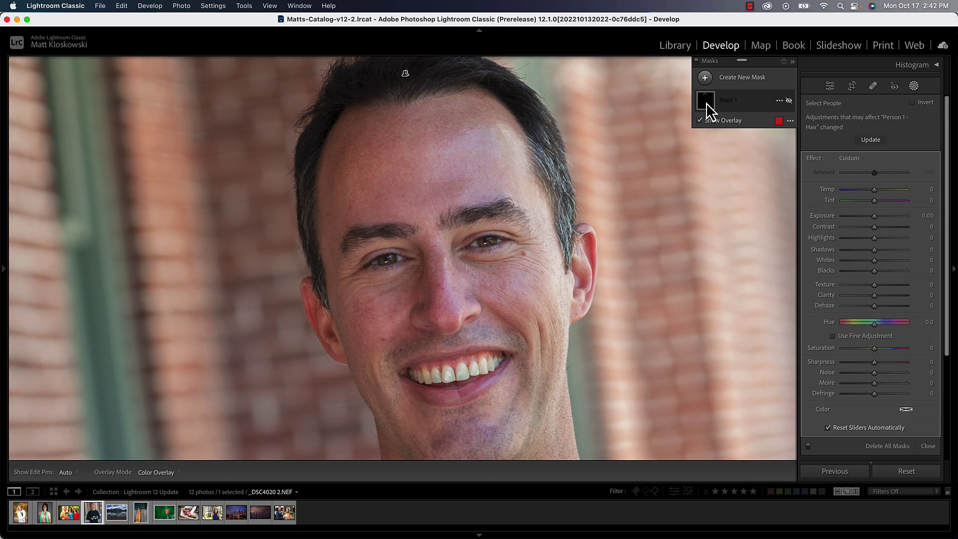
{"action": "left_click", "coordinate": [789, 101]}
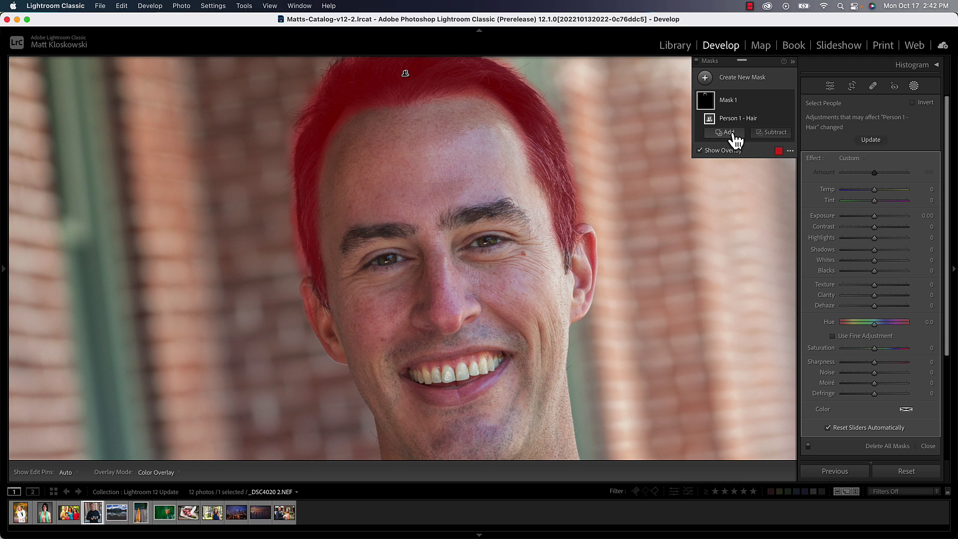
{"action": "left_click_drag", "start_coordinate": [874, 216], "coordinate": [862, 217]}
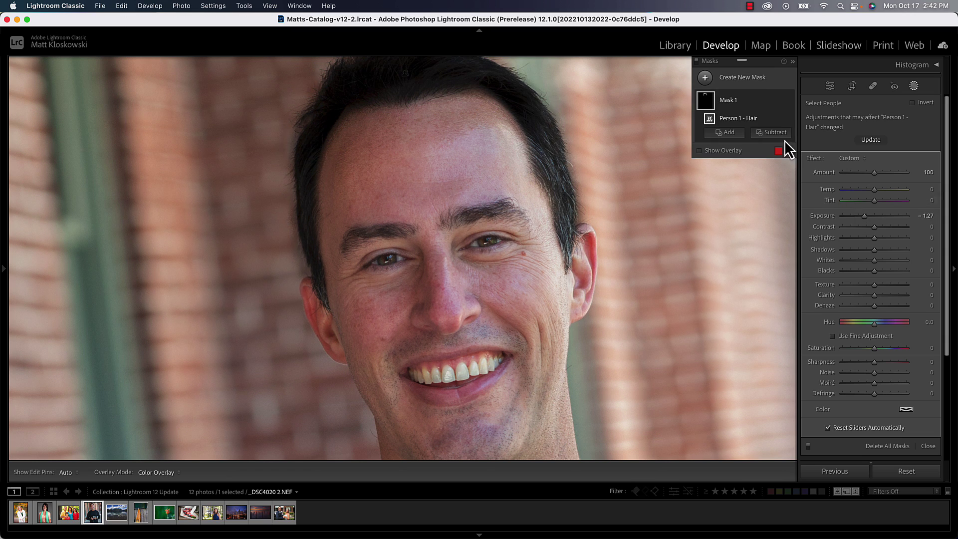
- Intersect the Person 1 - Hair mask with a Luminance Range set to about 0/56–100/100
{"action": "left_click", "coordinate": [779, 119]}
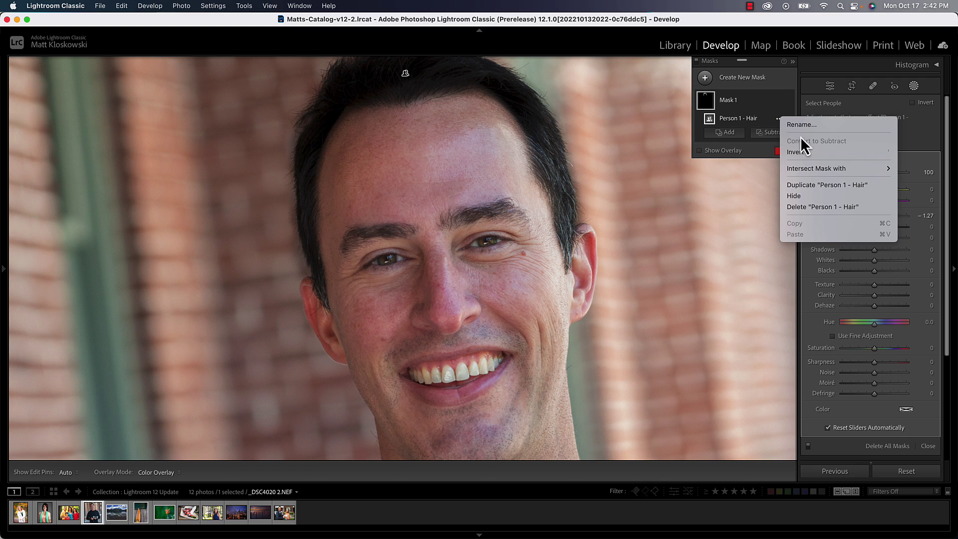
{"action": "mouse_move", "coordinate": [810, 170]}
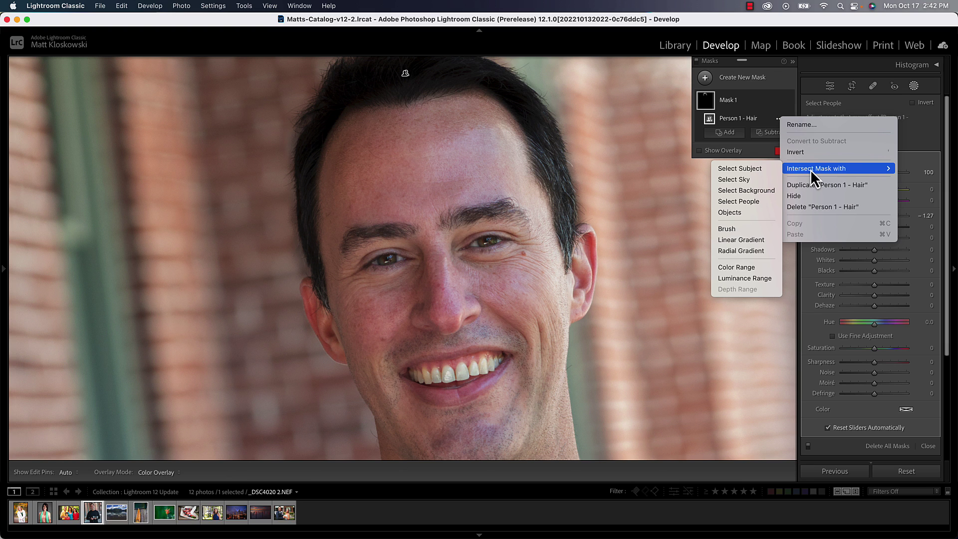
{"action": "left_click", "coordinate": [759, 277]}
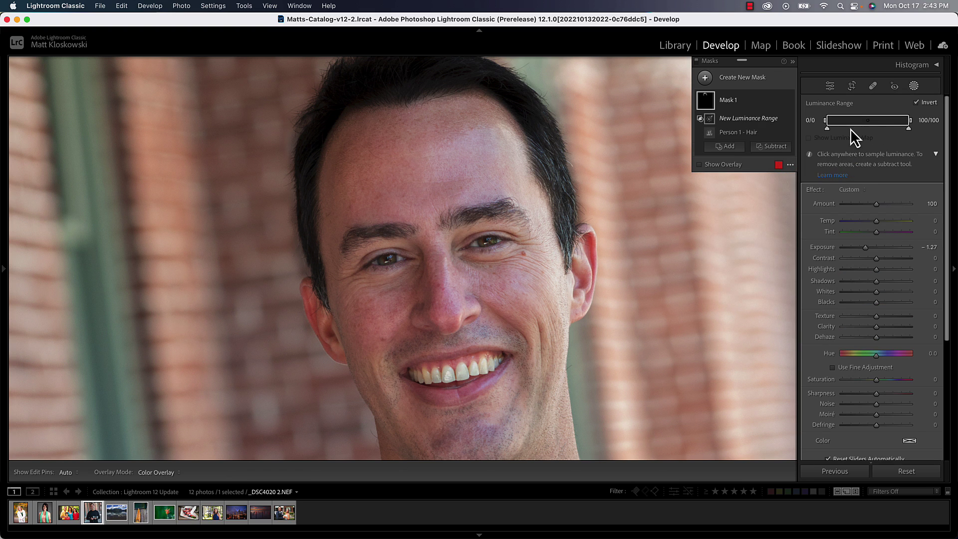
{"action": "left_click_drag", "start_coordinate": [828, 128], "coordinate": [897, 129]}
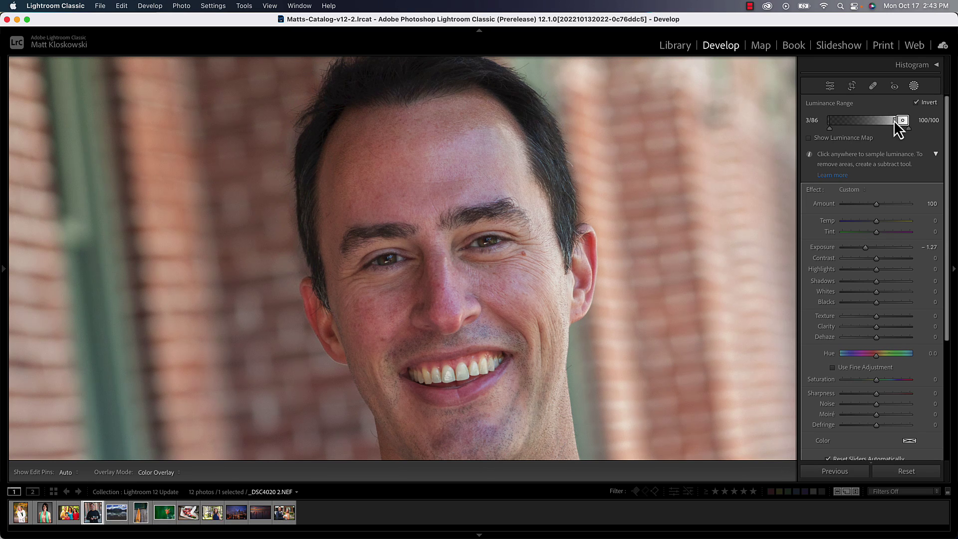
{"action": "left_click_drag", "start_coordinate": [891, 120], "coordinate": [872, 129]}
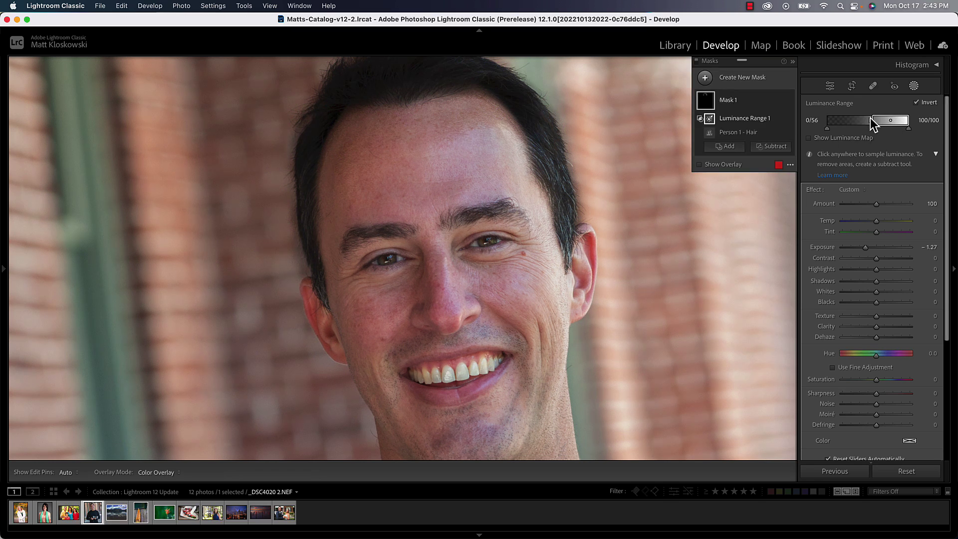
- Subtract from the hair mask with a resized brush to erase darkening near the ears
{"action": "left_click", "coordinate": [769, 148]}
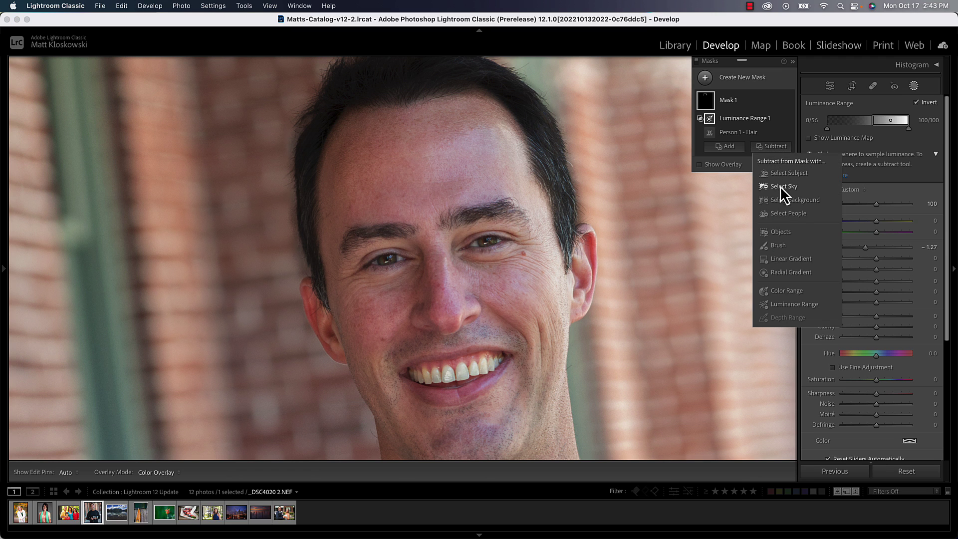
{"action": "left_click", "coordinate": [779, 246]}
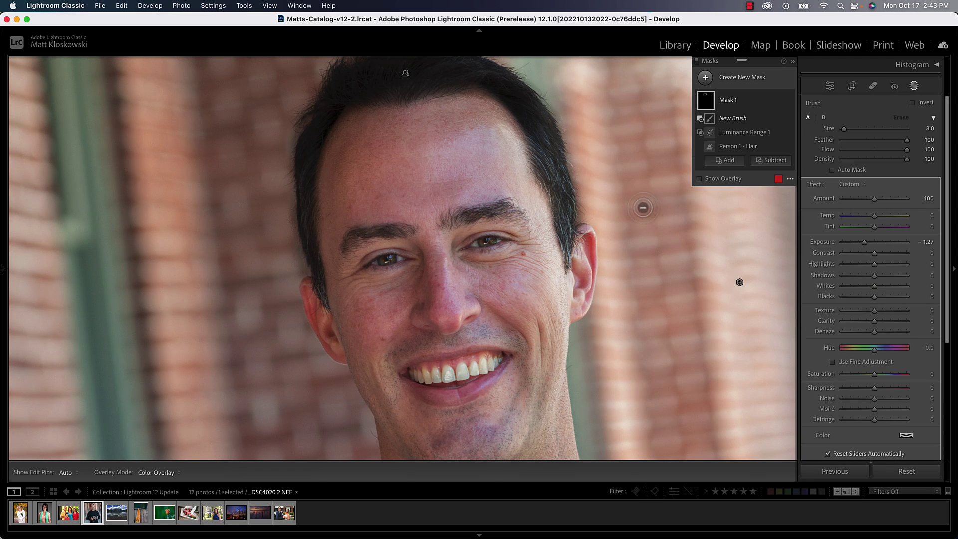
{"action": "key", "text": "h"}
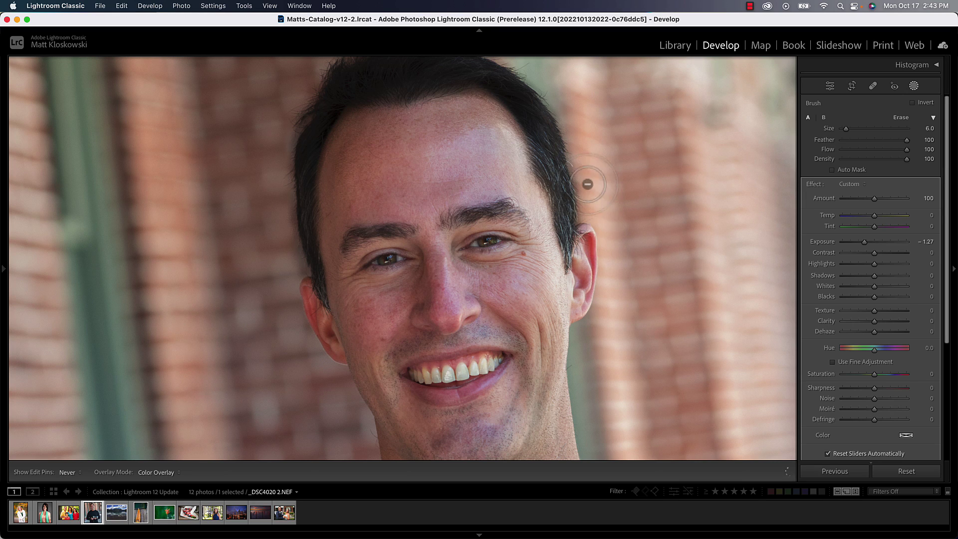
{"action": "scroll", "coordinate": [474, 49], "scroll_direction": "up", "scroll_amount": 1}
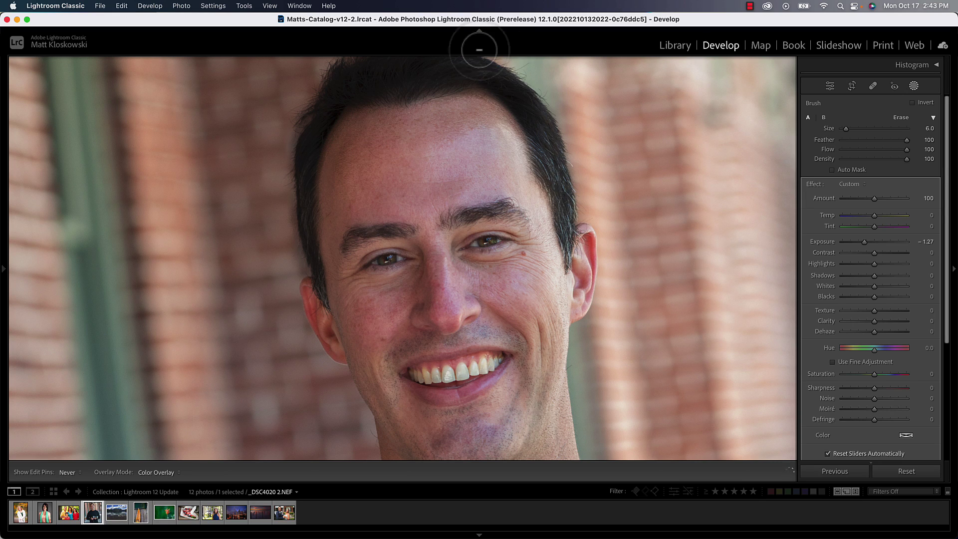
{"action": "key", "text": "h"}
{"action": "scroll", "coordinate": [438, 60], "scroll_direction": "up", "scroll_amount": 4}
{"action": "key", "text": "h"}
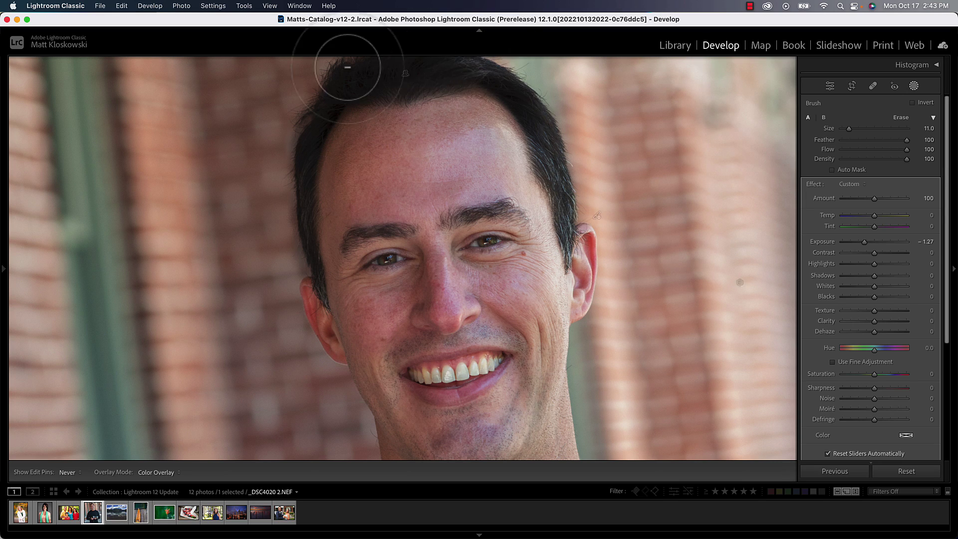
{"action": "key", "text": "h"}
{"action": "key", "text": "h"}
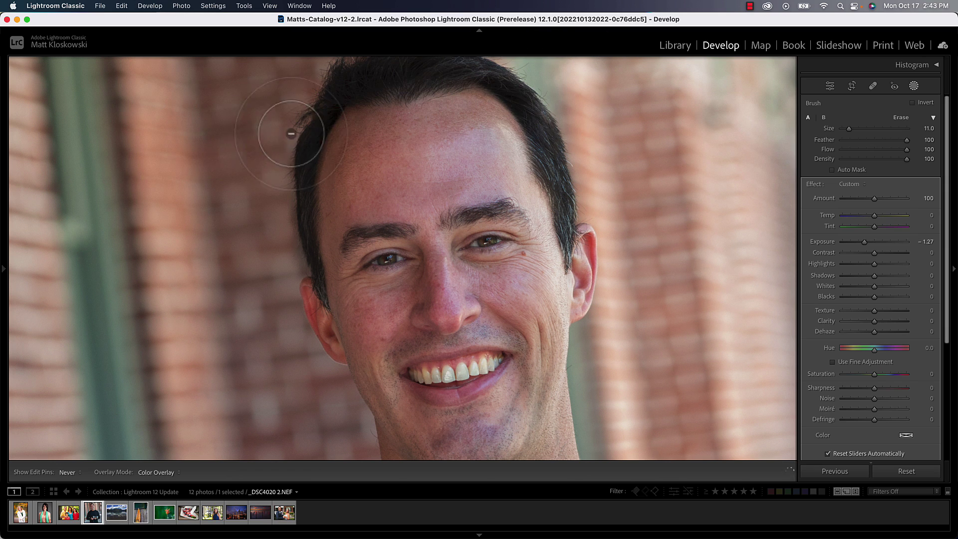
{"action": "scroll", "coordinate": [284, 134], "scroll_direction": "down", "scroll_amount": 3}
{"action": "key", "text": "h"}
{"action": "scroll", "coordinate": [269, 167], "scroll_direction": "down", "scroll_amount": 5}
{"action": "key", "text": "h"}
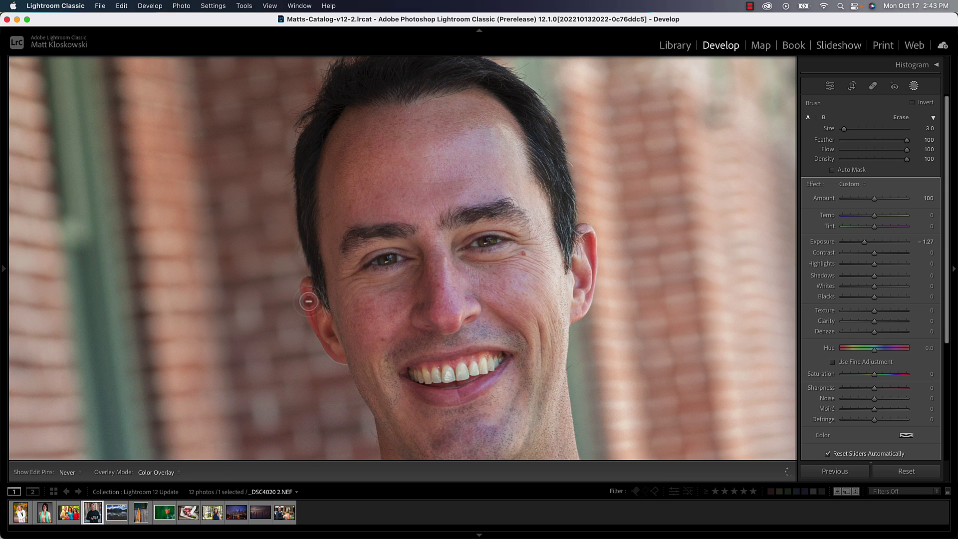
- Toggle Mask 1 off and back on to compare the hair before and after
{"action": "key", "text": "h"}
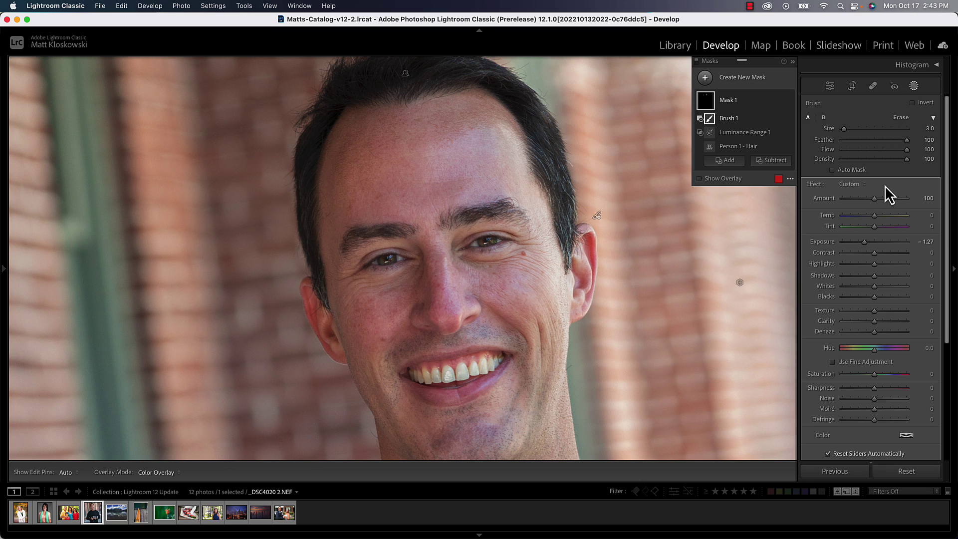
{"action": "left_click", "coordinate": [789, 100]}
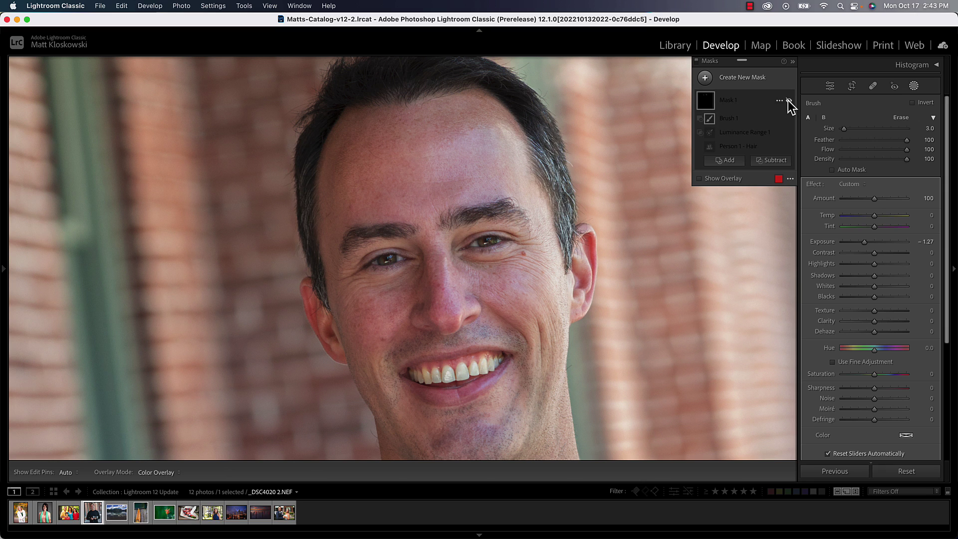
{"action": "left_click", "coordinate": [789, 100]}
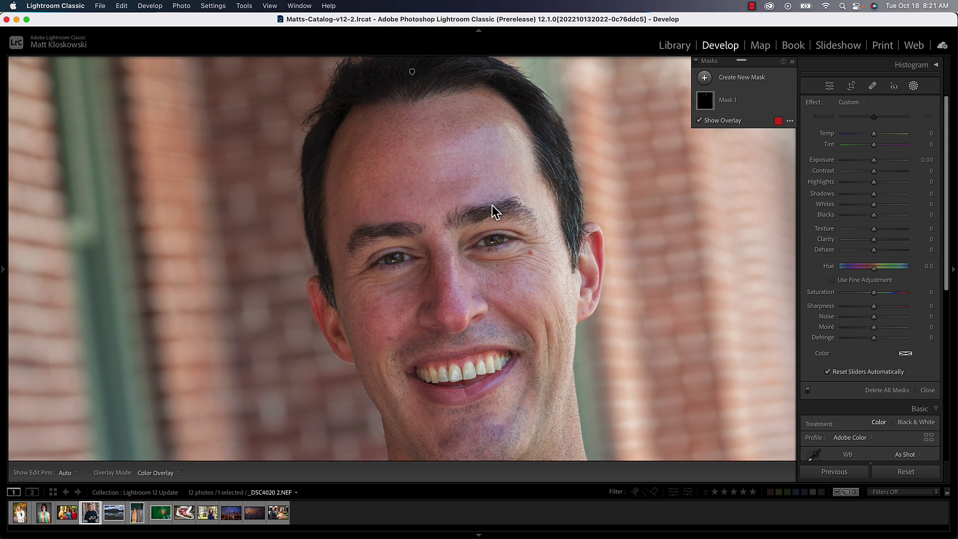
- Open MJK_7456.NEF fitted in view and add photos 9 and 12 to the selection
{"action": "left_click", "coordinate": [45, 513]}
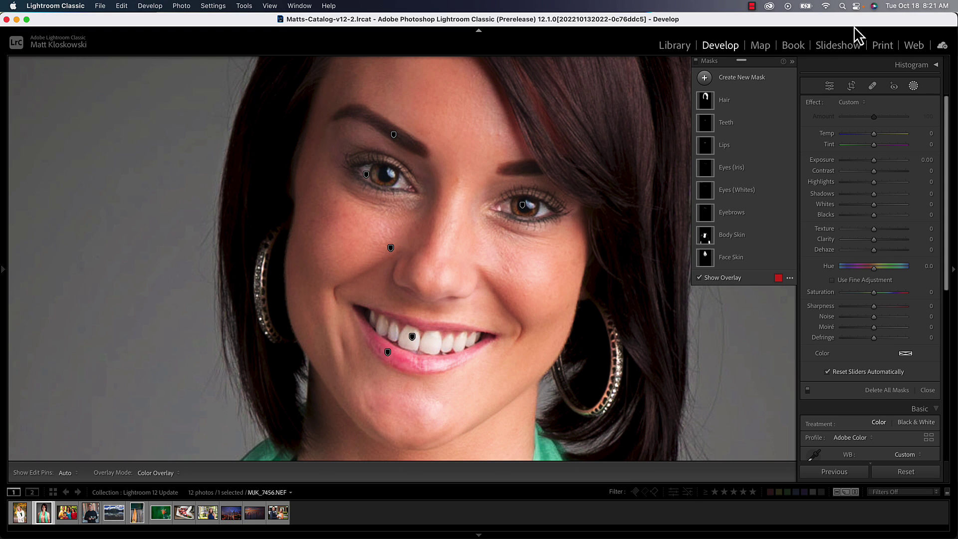
{"action": "key", "text": "z"}
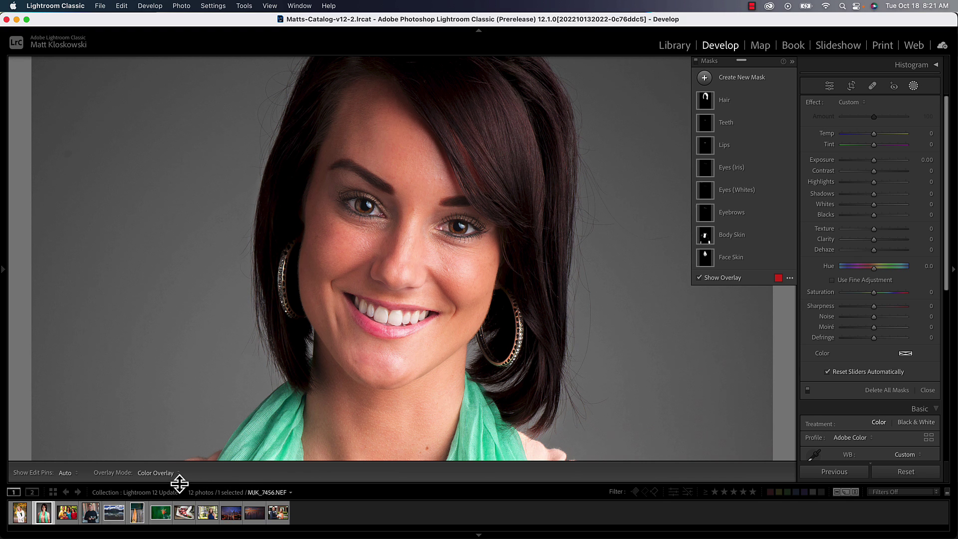
{"action": "left_click_drag", "start_coordinate": [179, 483], "coordinate": [184, 455]}
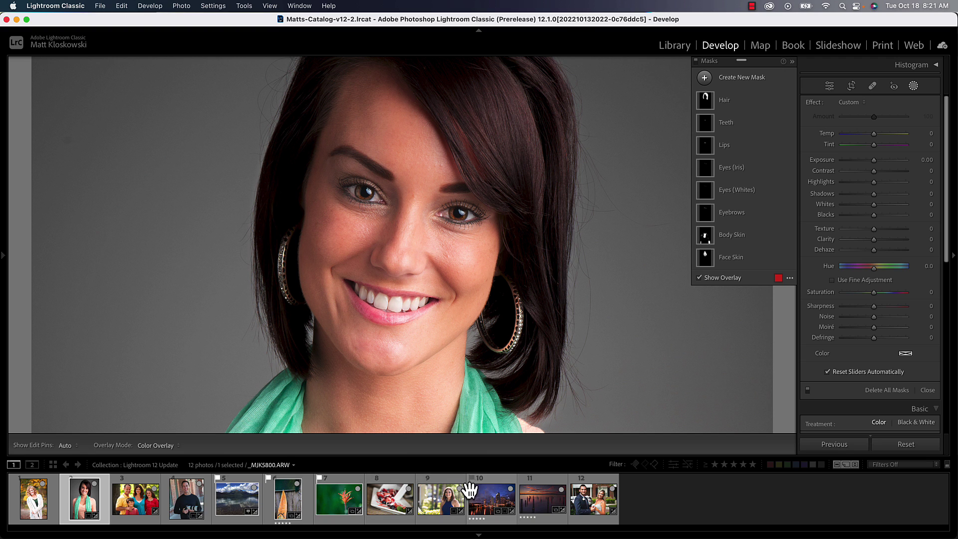
{"action": "left_click", "coordinate": [454, 504], "text": "super"}
{"action": "left_click", "coordinate": [594, 499], "text": "super"}
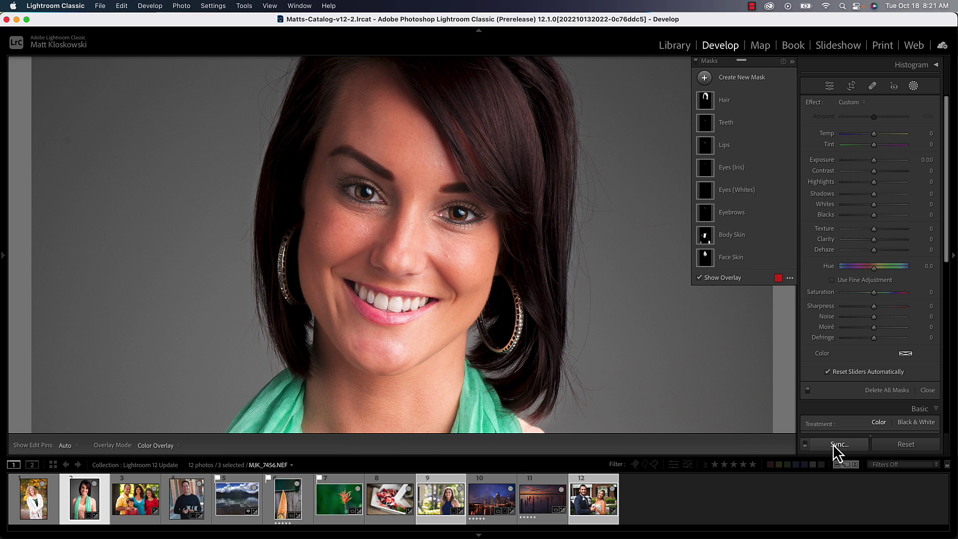
{"action": "left_click", "coordinate": [3, 255]}
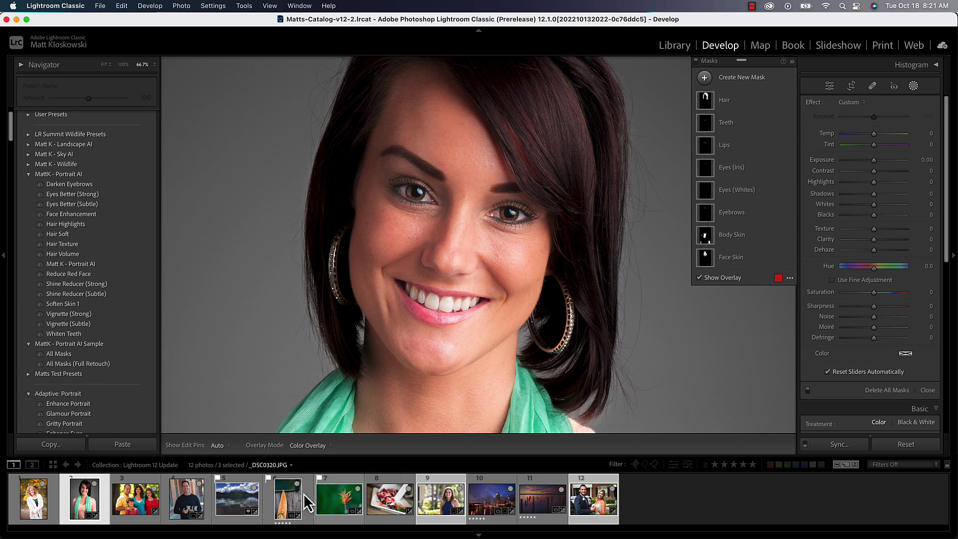
- Synchronize all eight Masking items from the woman's portrait to the two other selected photos
{"action": "left_click", "coordinate": [838, 444]}
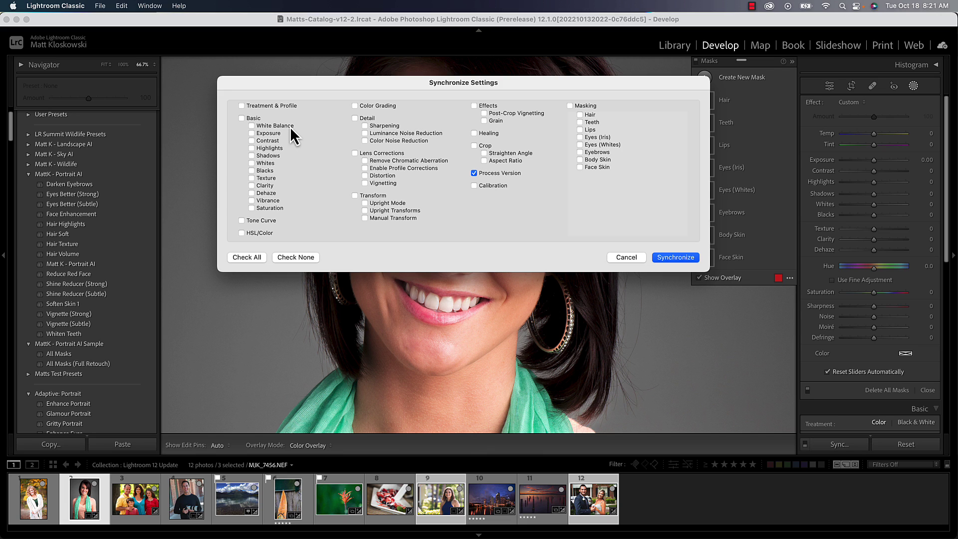
{"action": "left_click", "coordinate": [570, 106]}
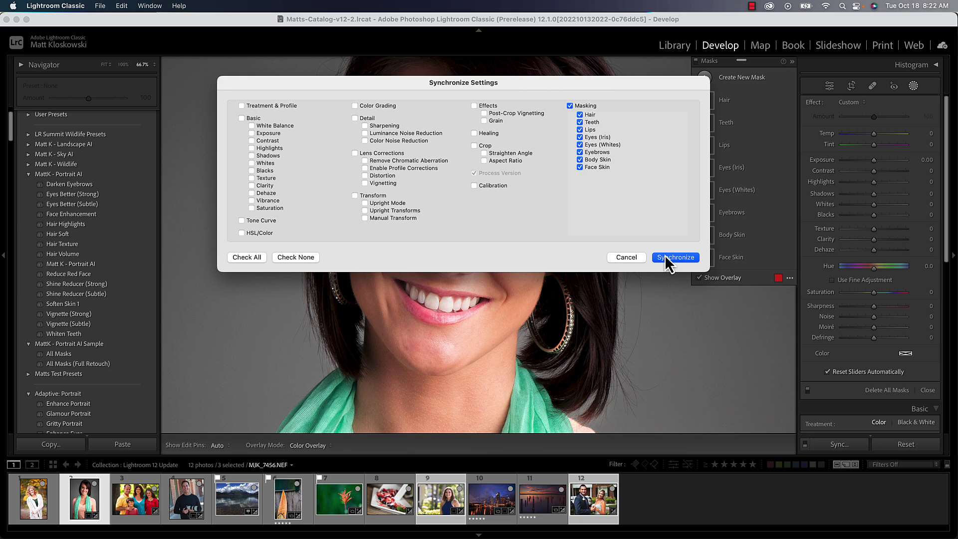
{"action": "left_click", "coordinate": [627, 258]}
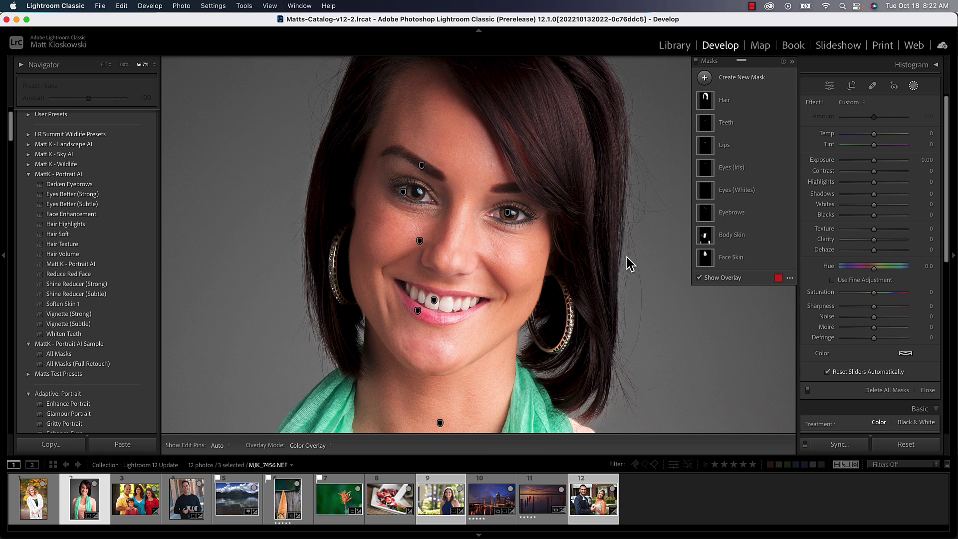